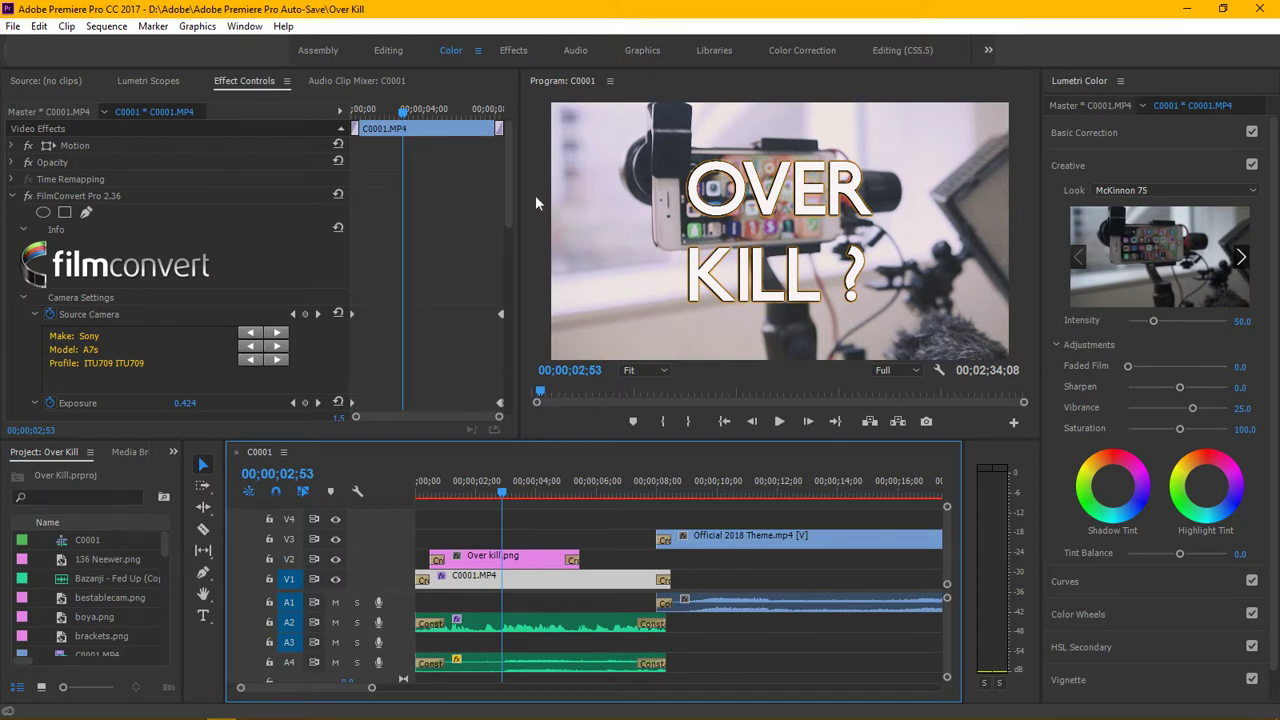
Review the FilmConvert Pro camera and exposure keyframes on C0001.MP4 at the clip's start and near 00;00;07;55.
drag(504, 177, 498, 235)
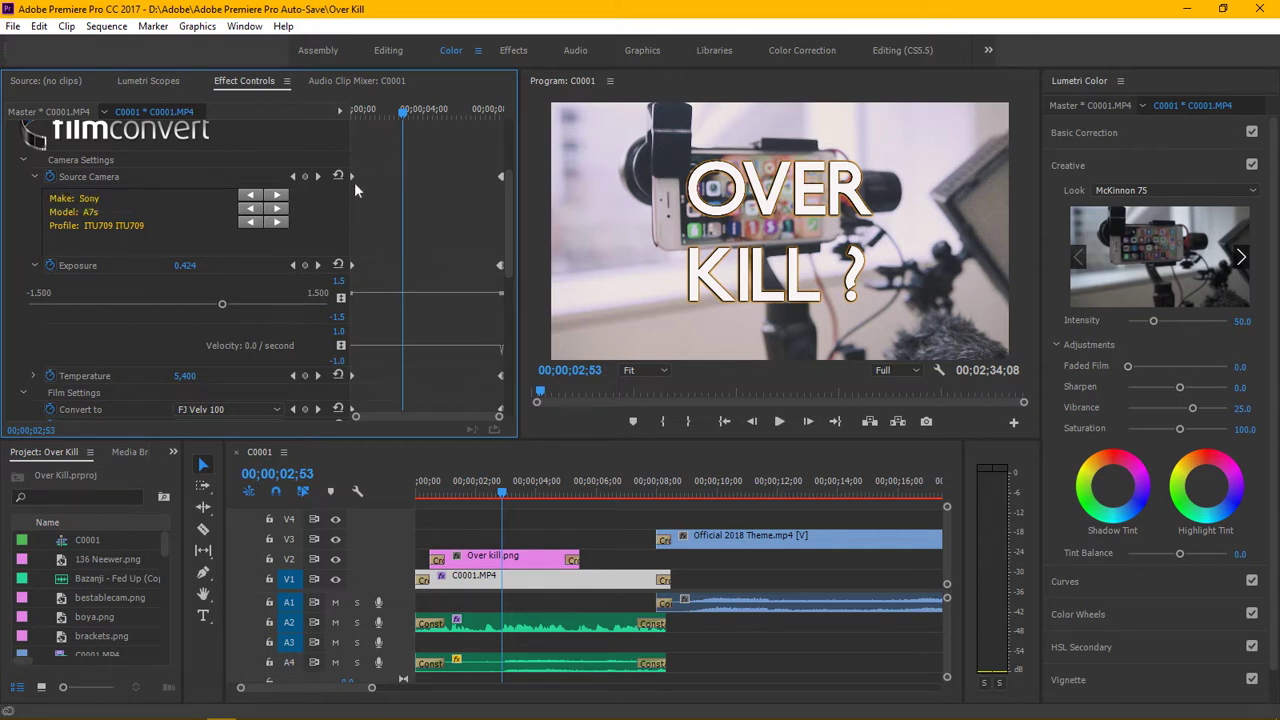
drag(405, 118, 494, 118)
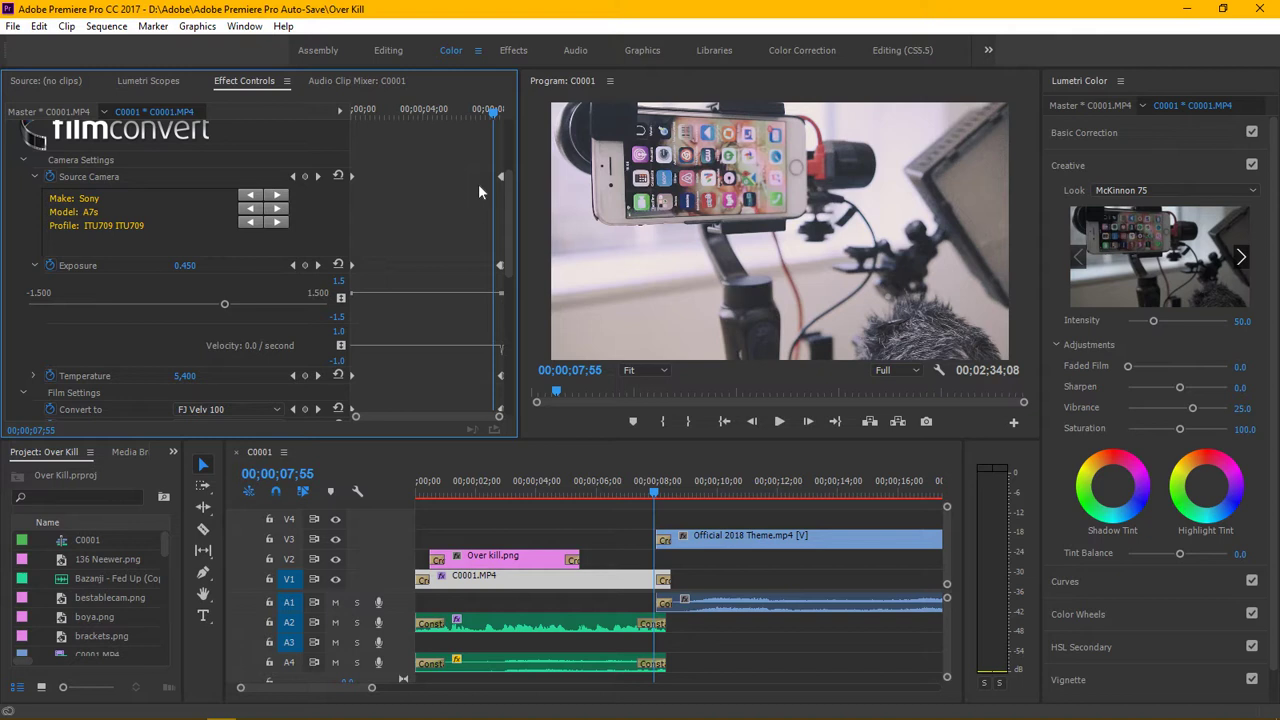
drag(509, 194, 437, 195)
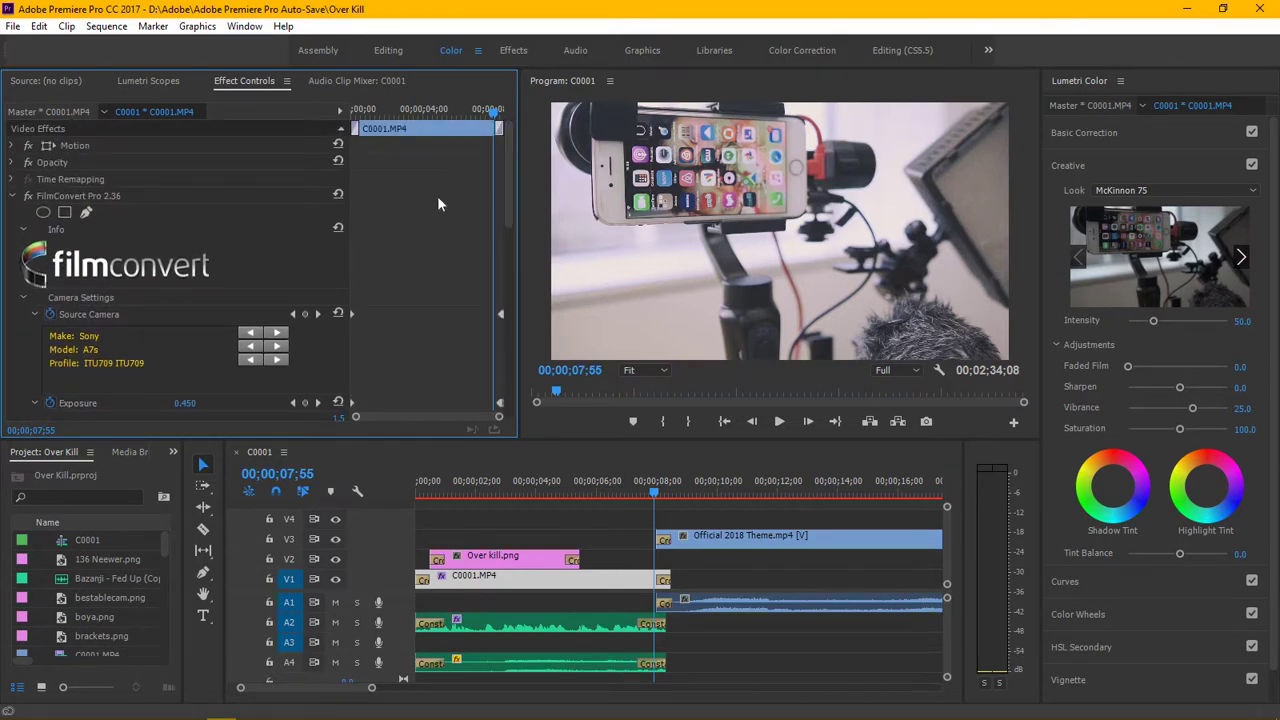
click(10, 197)
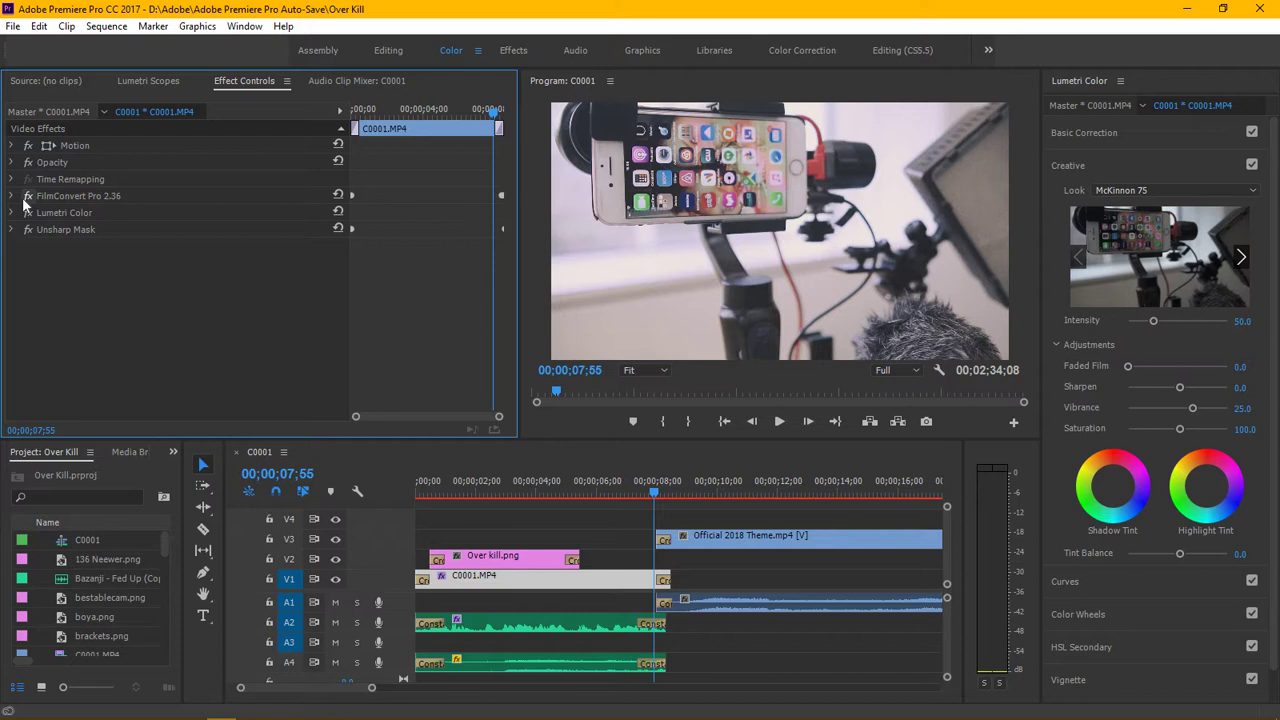
Disable the FilmConvert Pro effect and check the image without it on the Lumetri Scopes.
click(27, 196)
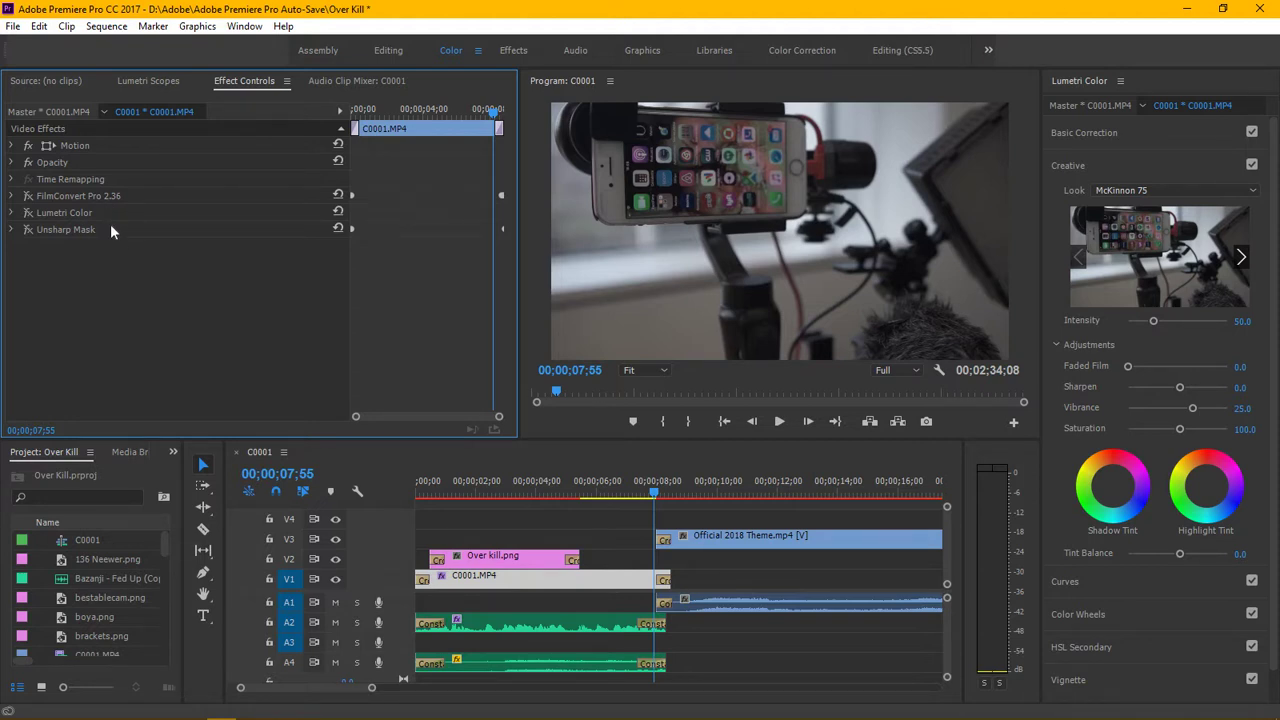
click(149, 80)
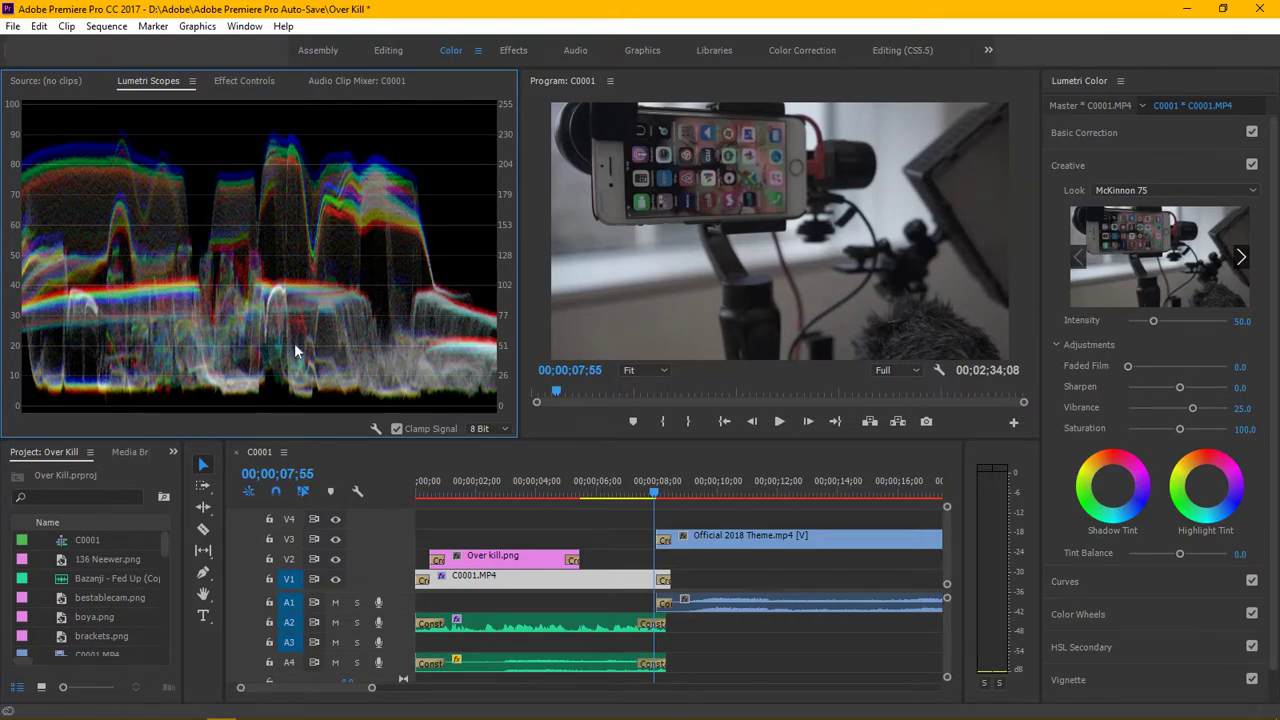
click(233, 82)
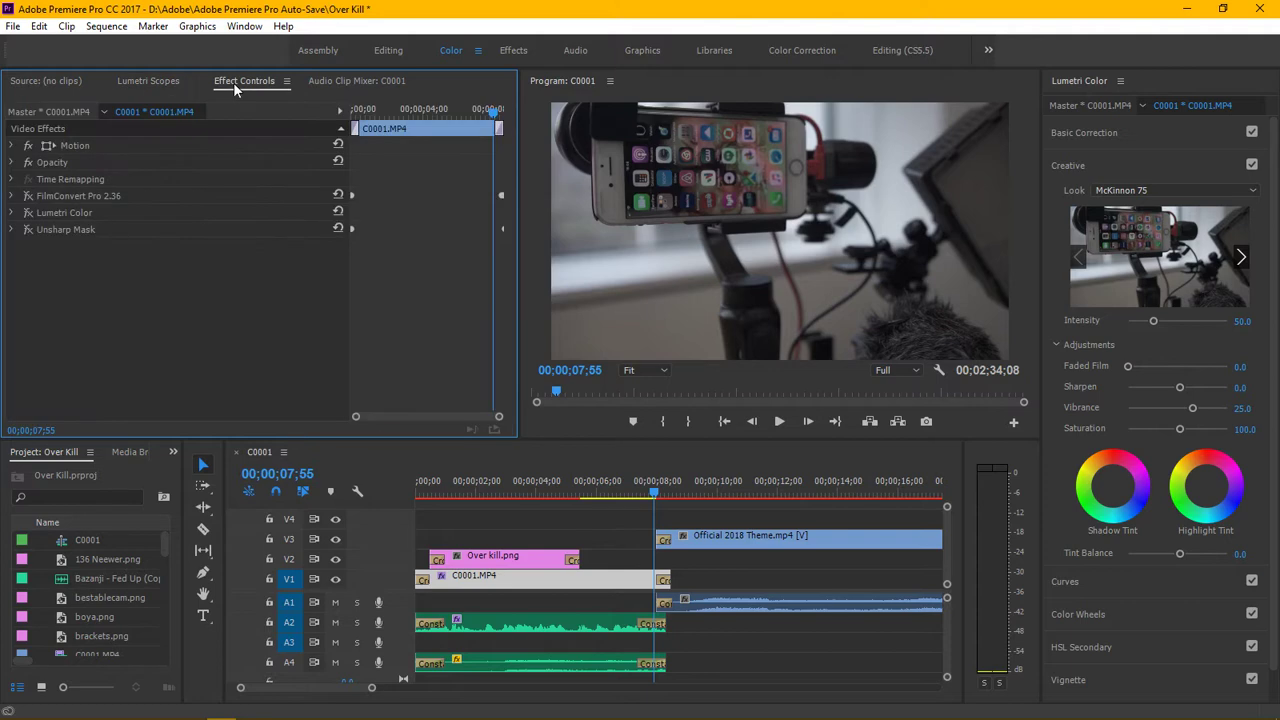
Examine FilmConvert Pro's camera settings, film settings and color wheels on C0001.MP4.
click(12, 196)
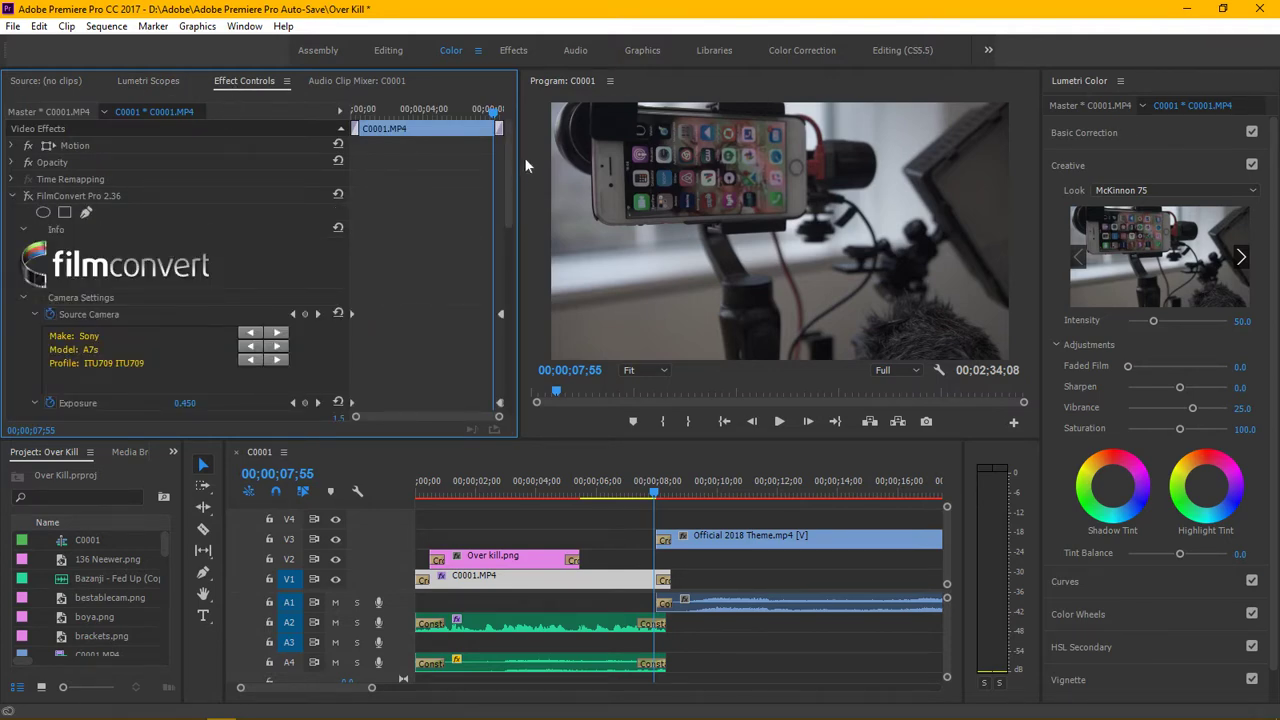
drag(508, 157, 494, 219)
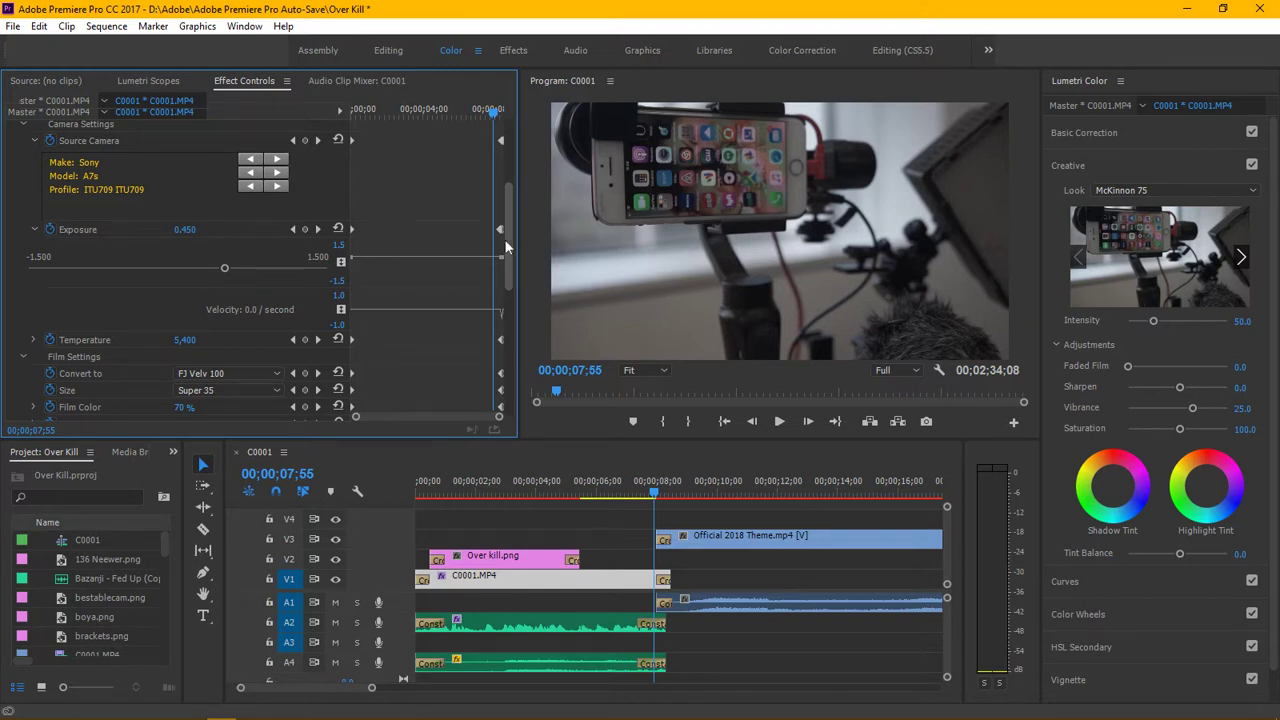
scroll(497, 265, down, 2)
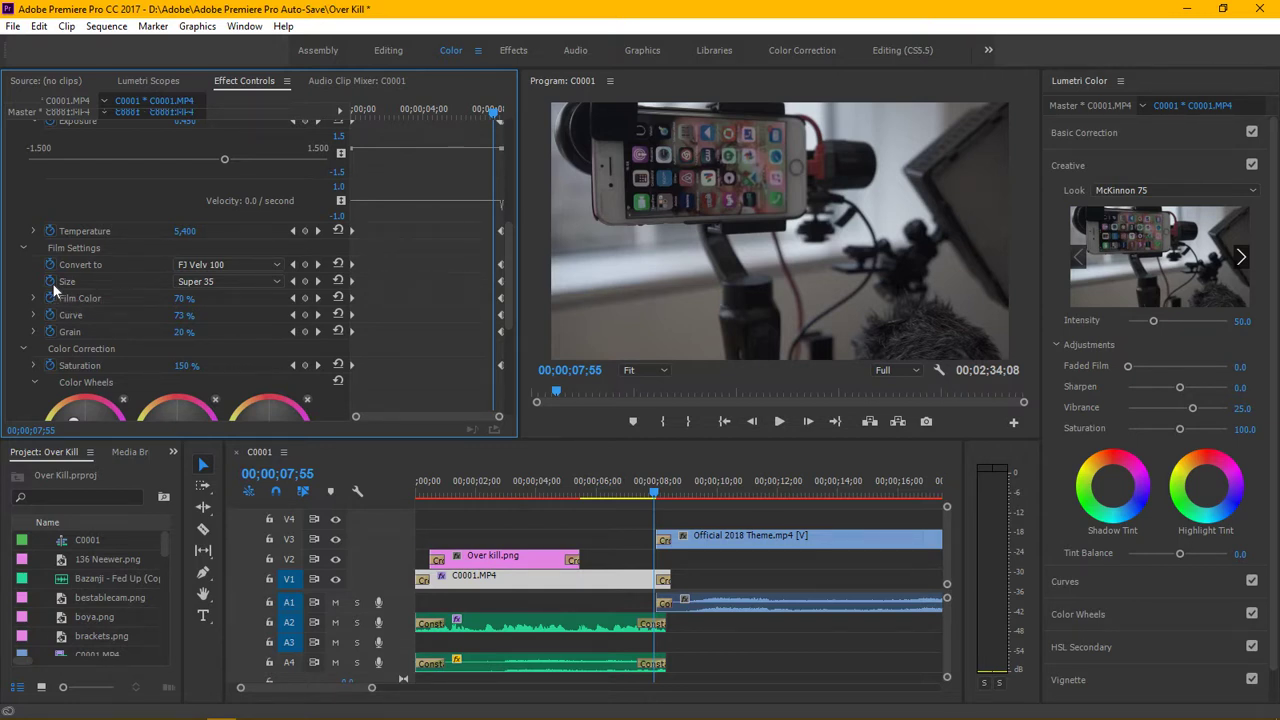
click(104, 281)
drag(512, 237, 513, 267)
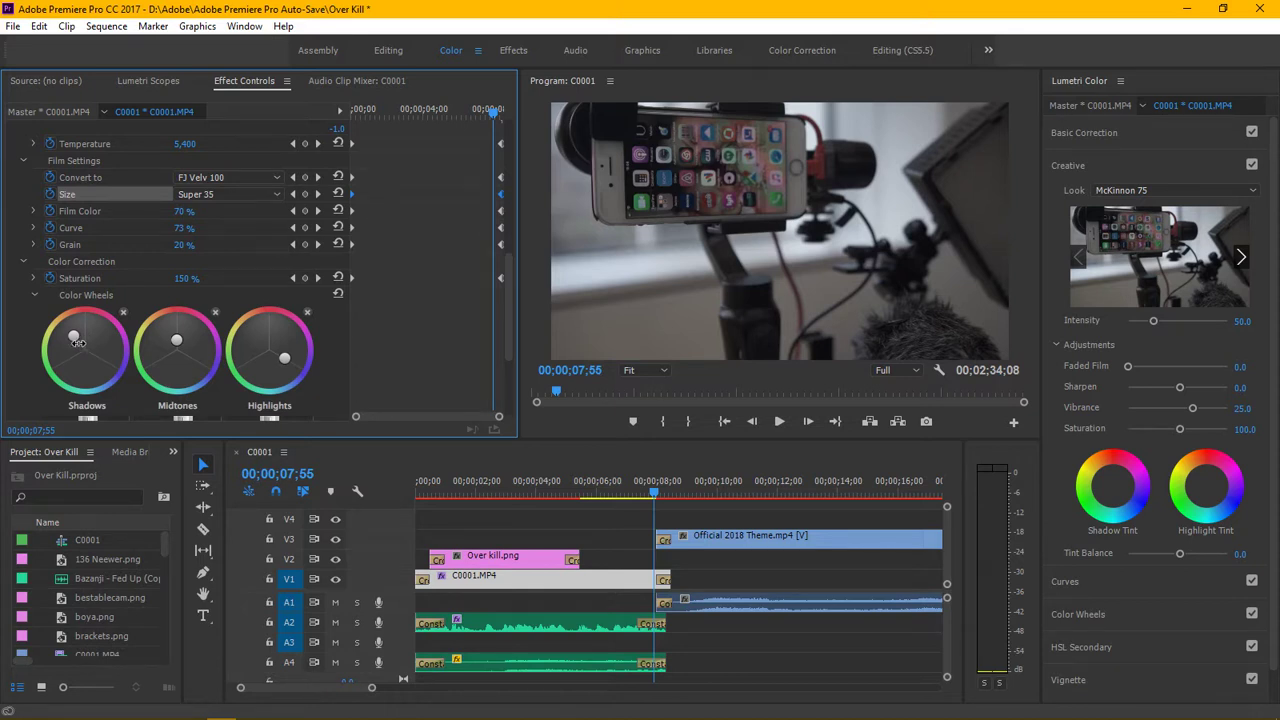
drag(510, 295, 523, 168)
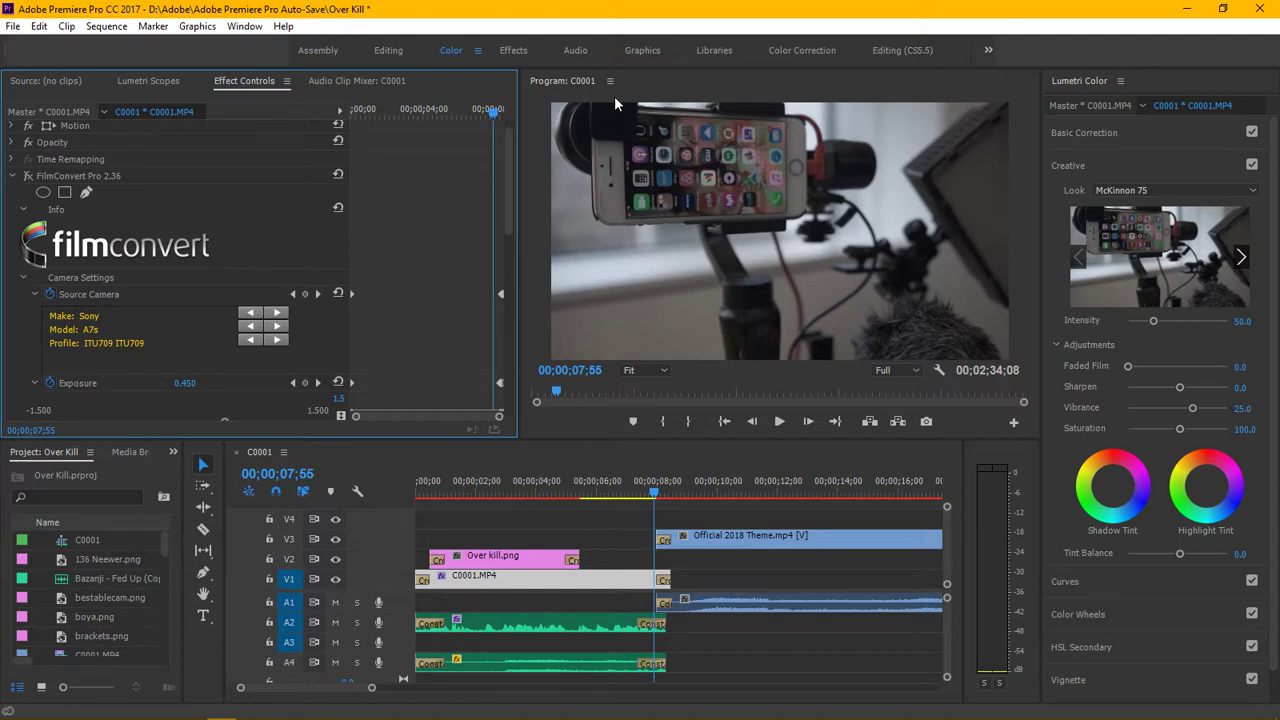
Re-enable the FilmConvert Pro effect, compare the image and collapse the effect's settings.
click(29, 178)
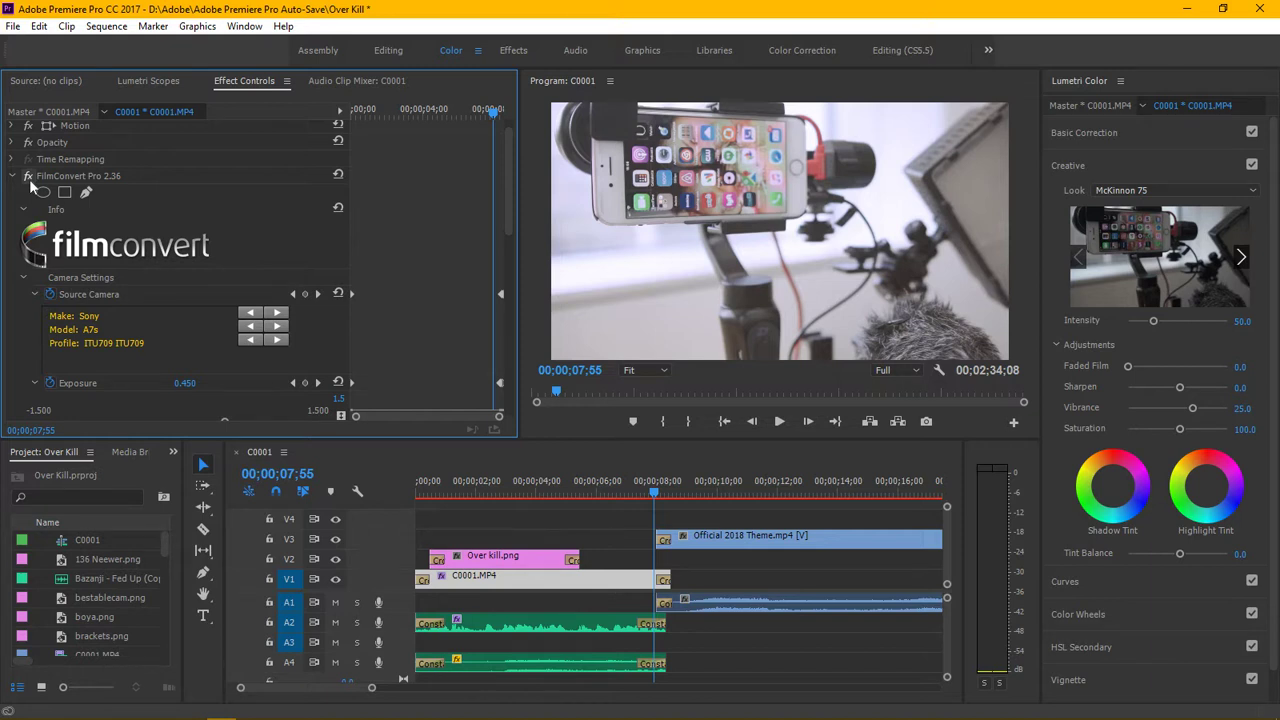
drag(508, 158, 502, 322)
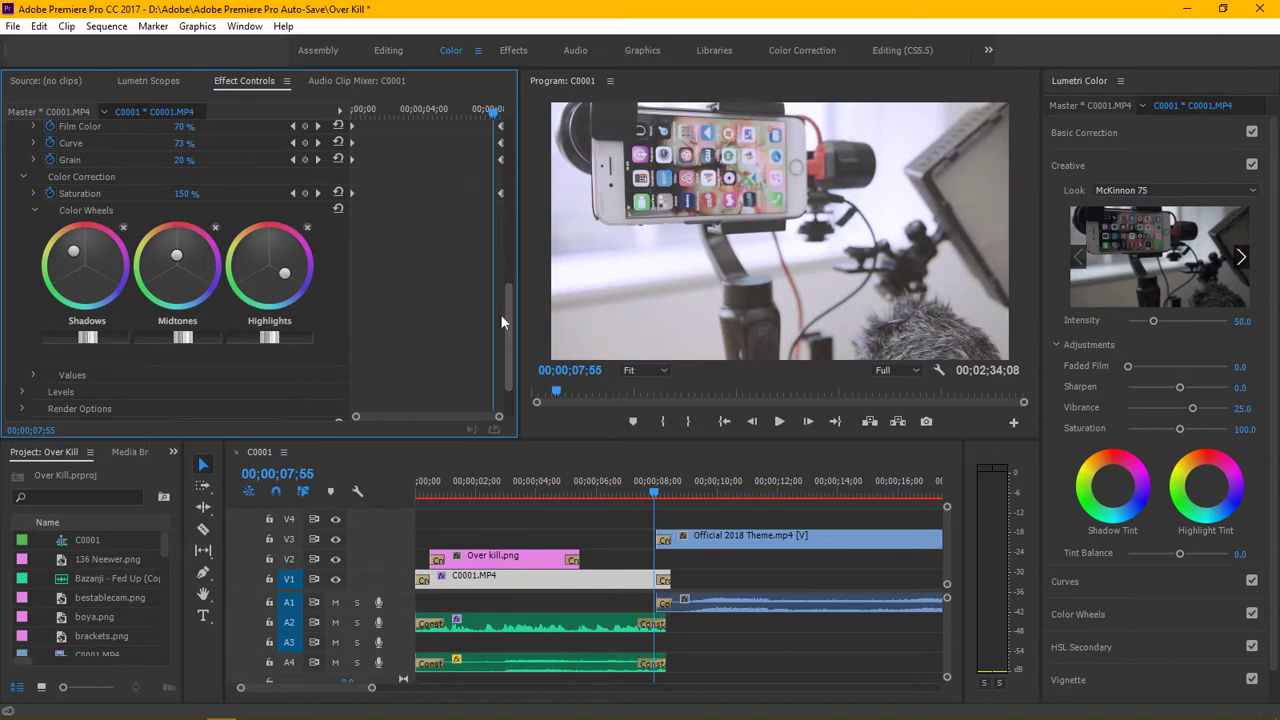
drag(510, 322, 517, 143)
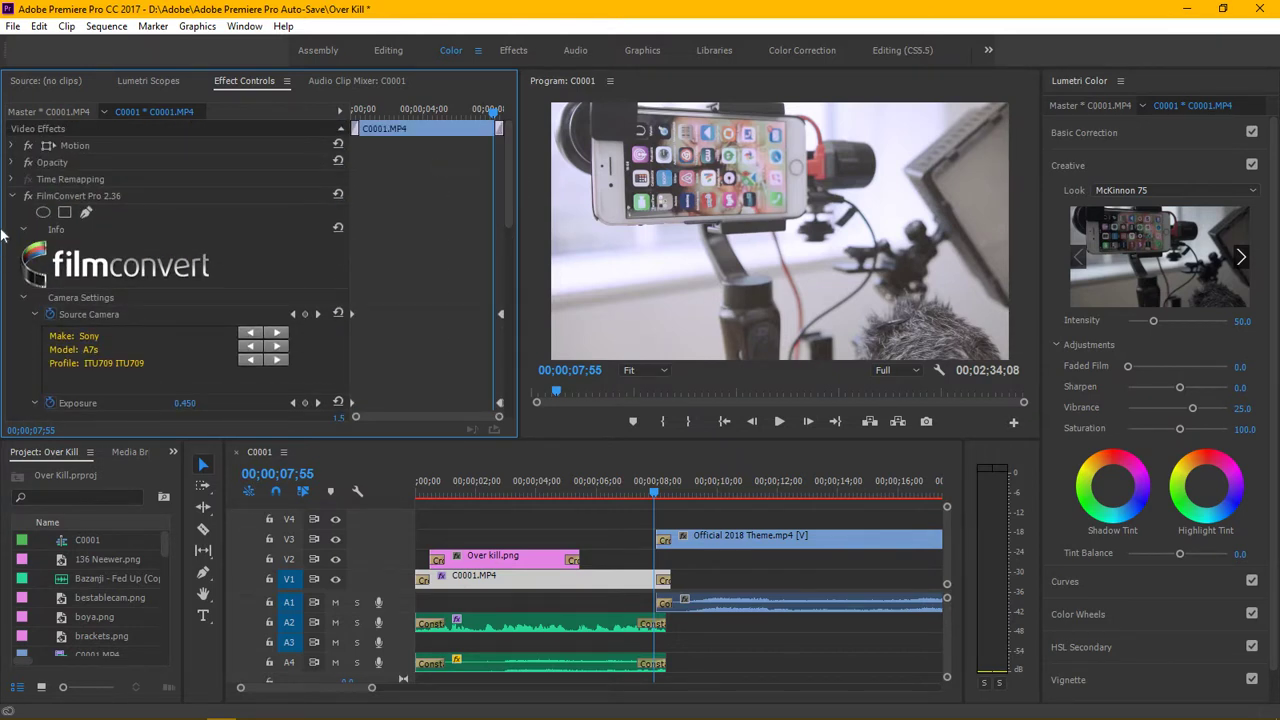
click(12, 197)
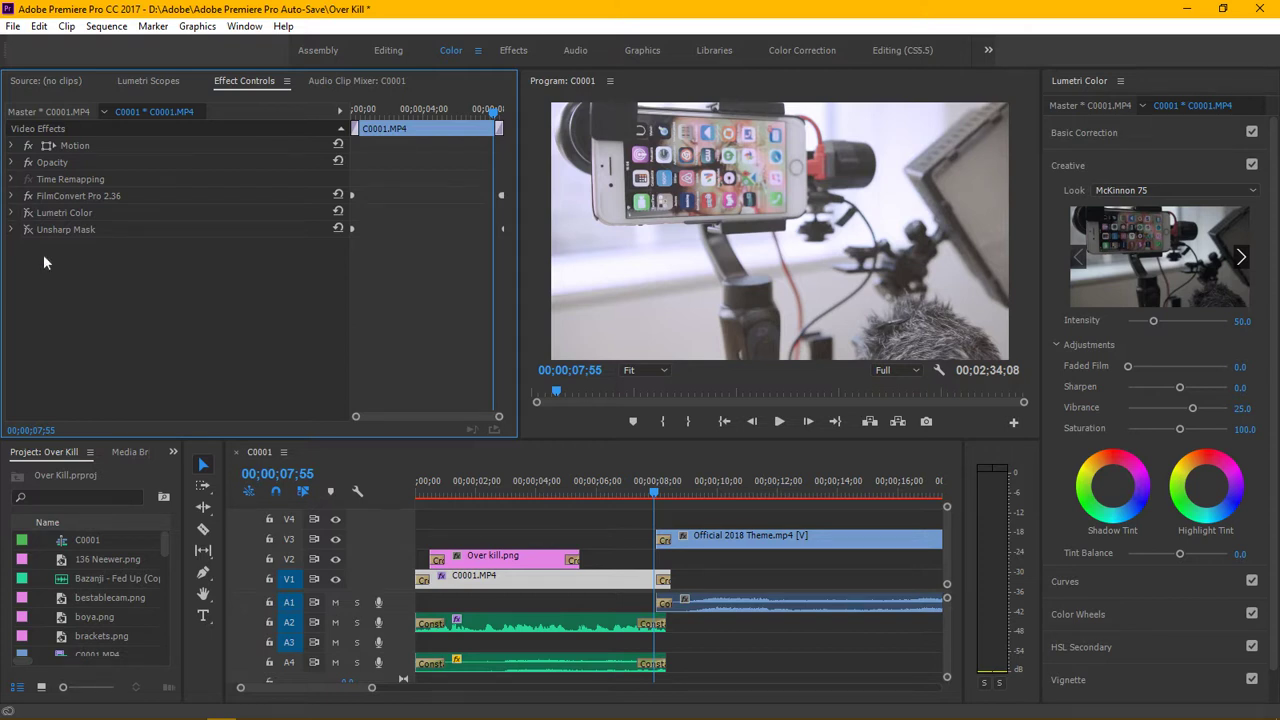
Browse the LUT files in the 646Studios Lut Pack folder for the Creative look.
click(1187, 189)
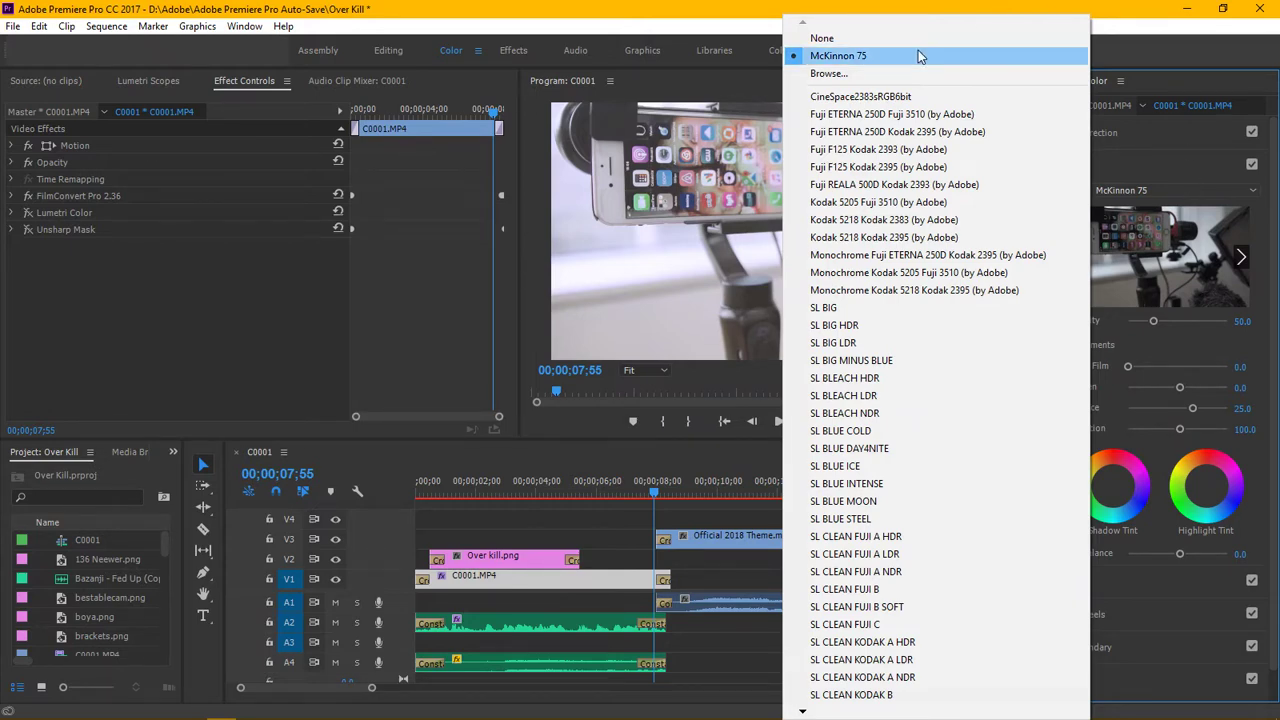
click(897, 76)
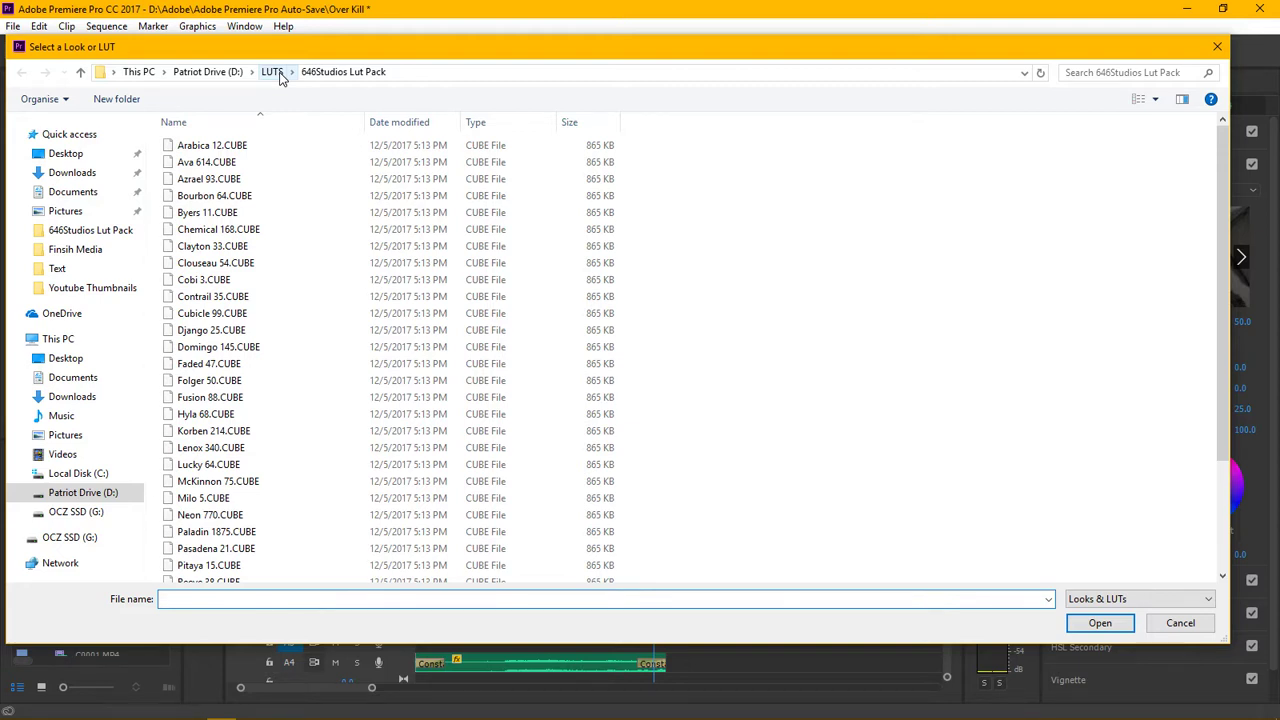
mouse_move(368, 708)
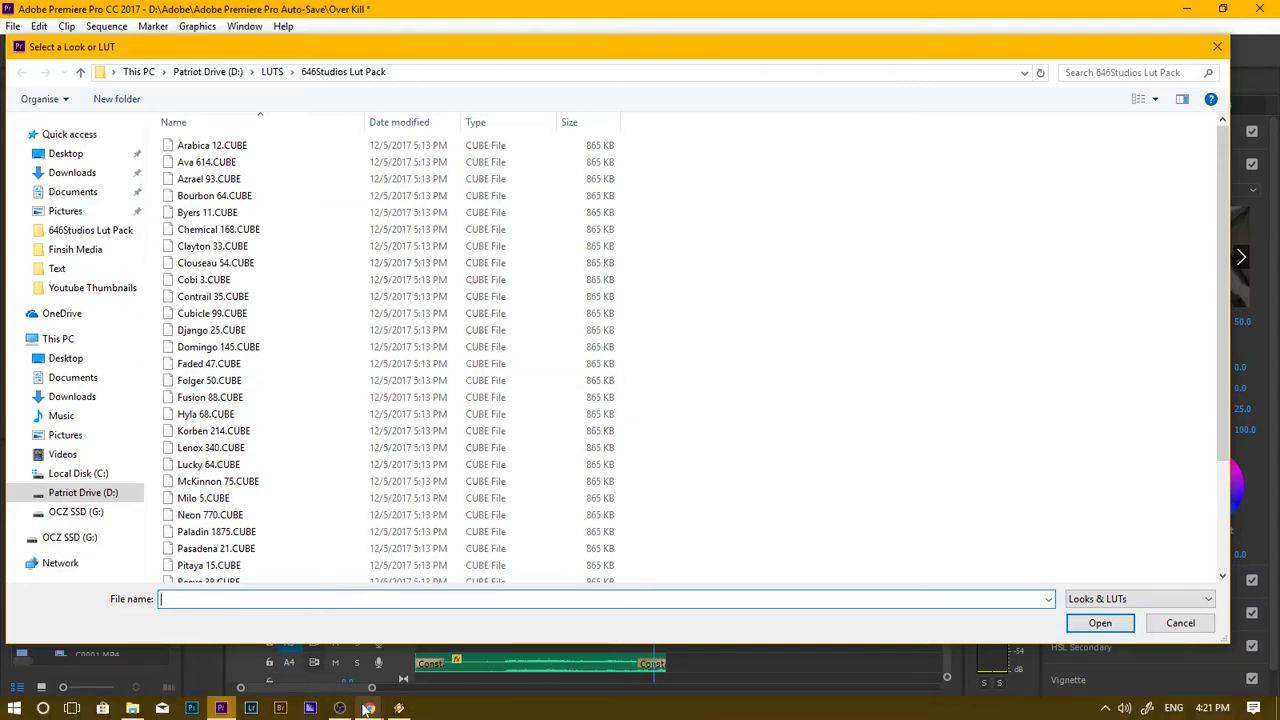
click(330, 645)
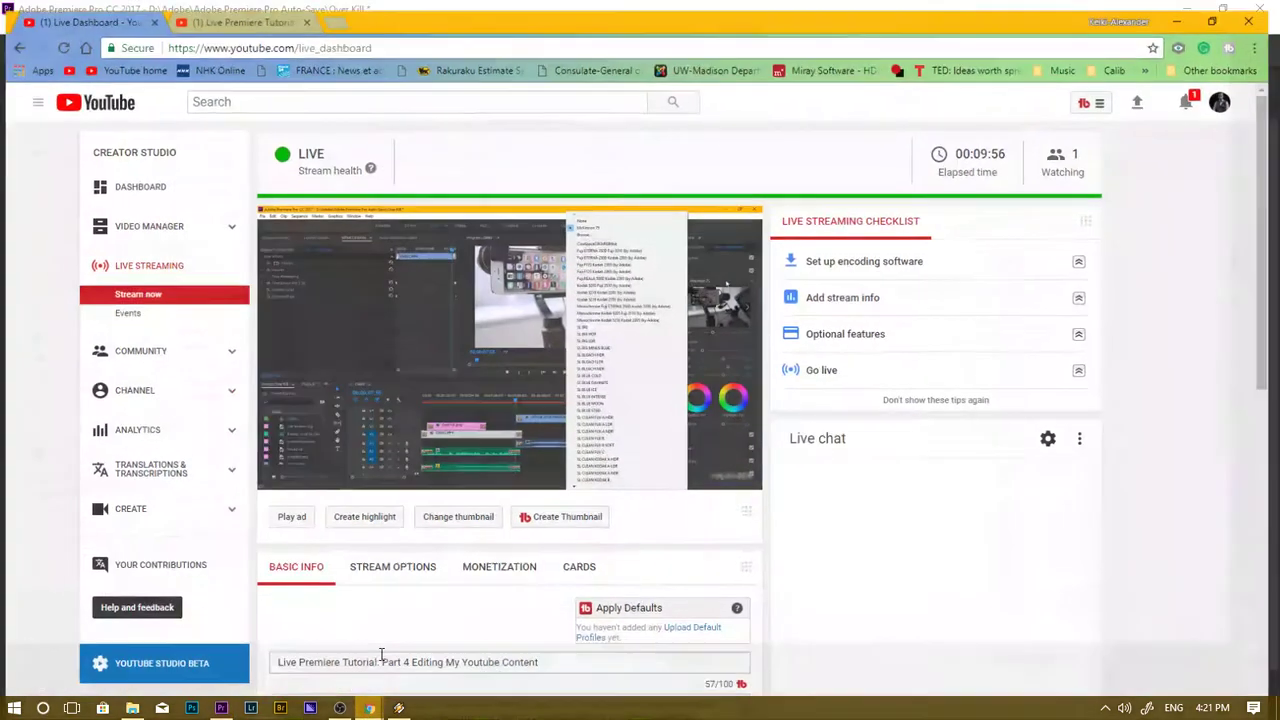
click(1185, 9)
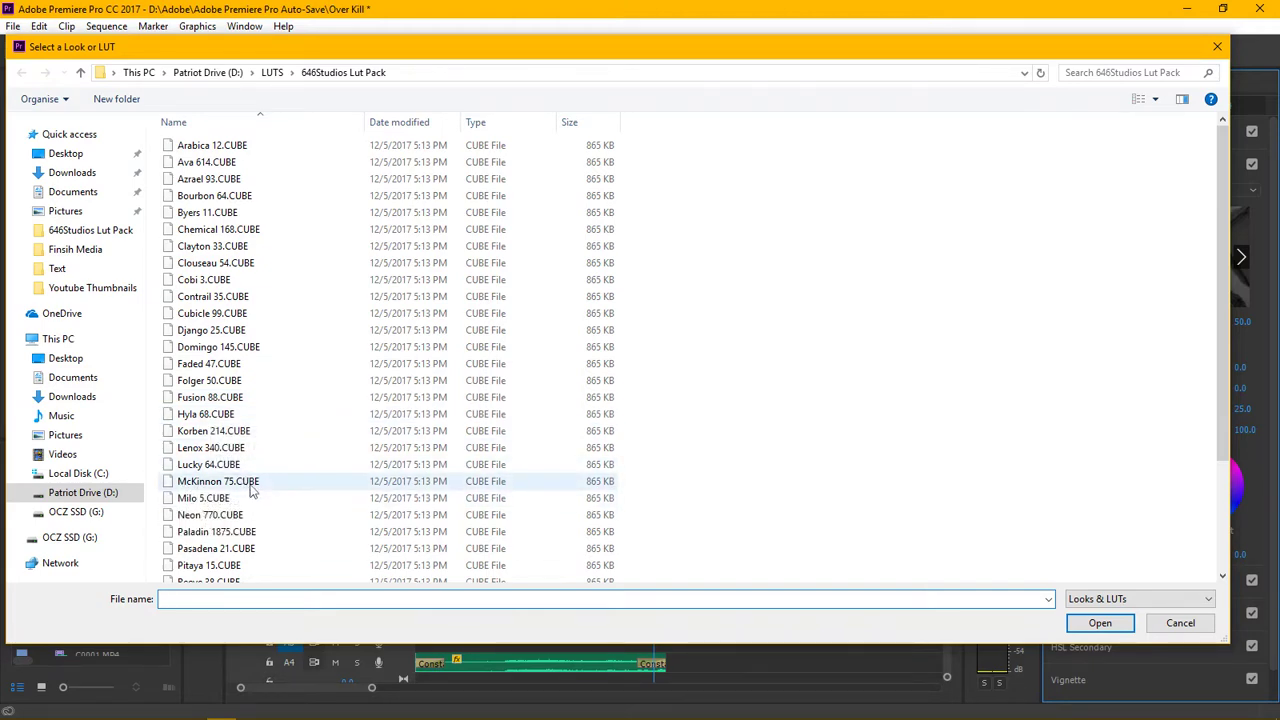
click(1224, 51)
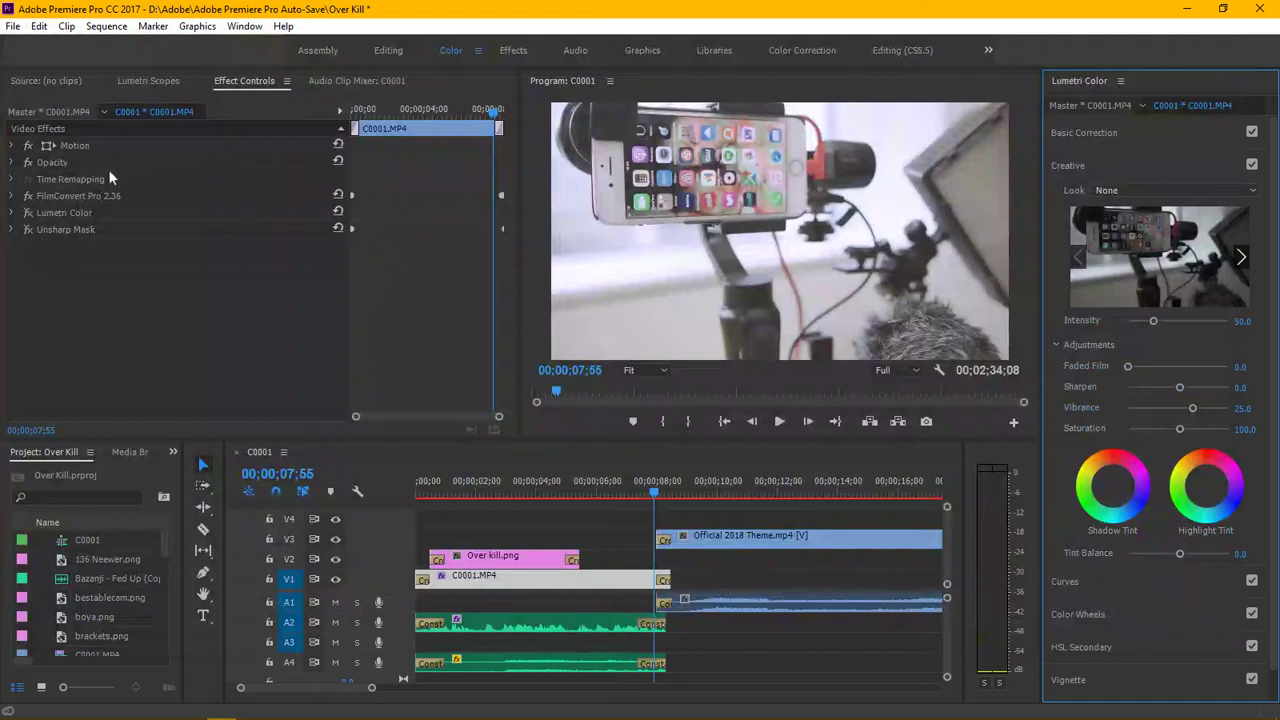
Apply the McKinnon 75 look in the Lumetri Creative section.
click(29, 214)
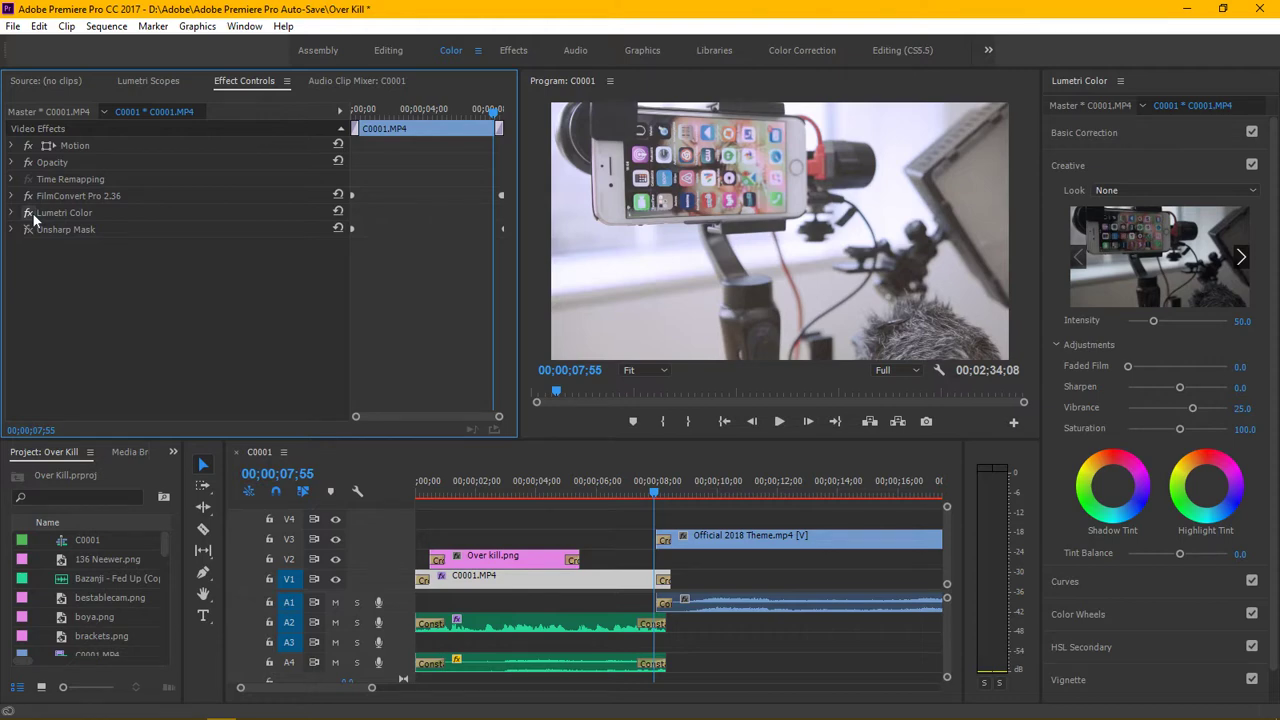
click(1130, 187)
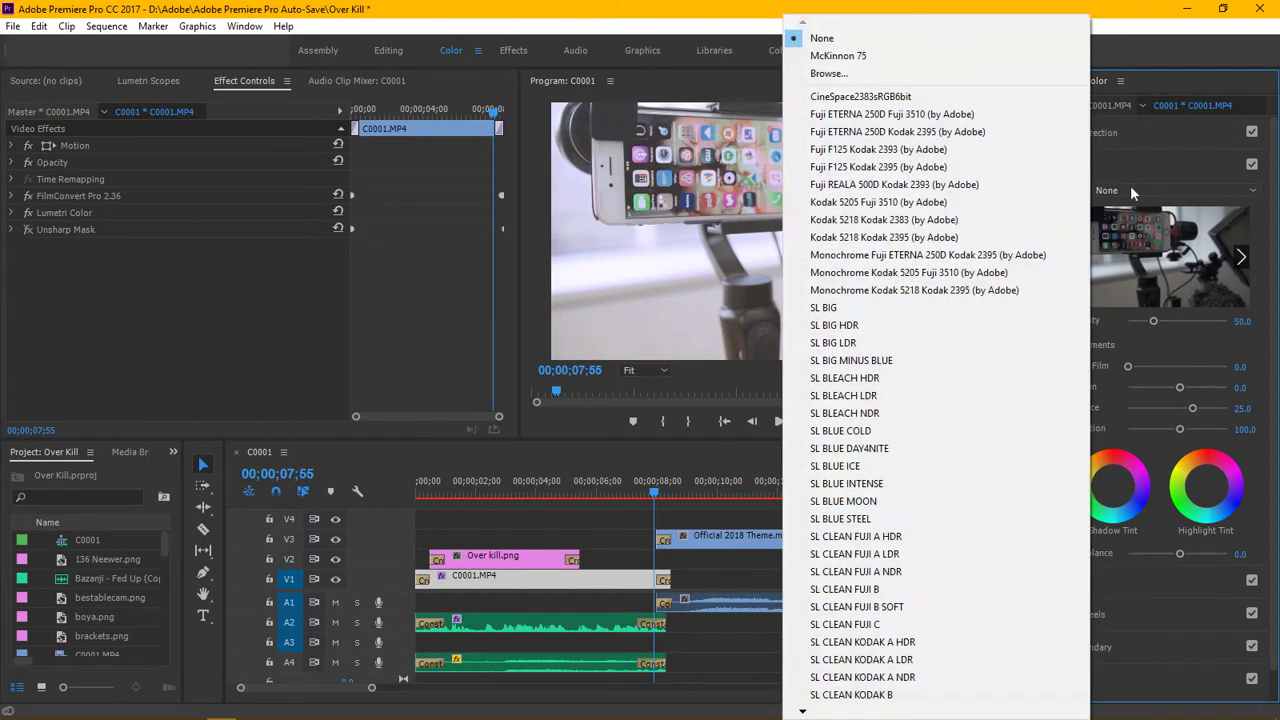
click(904, 56)
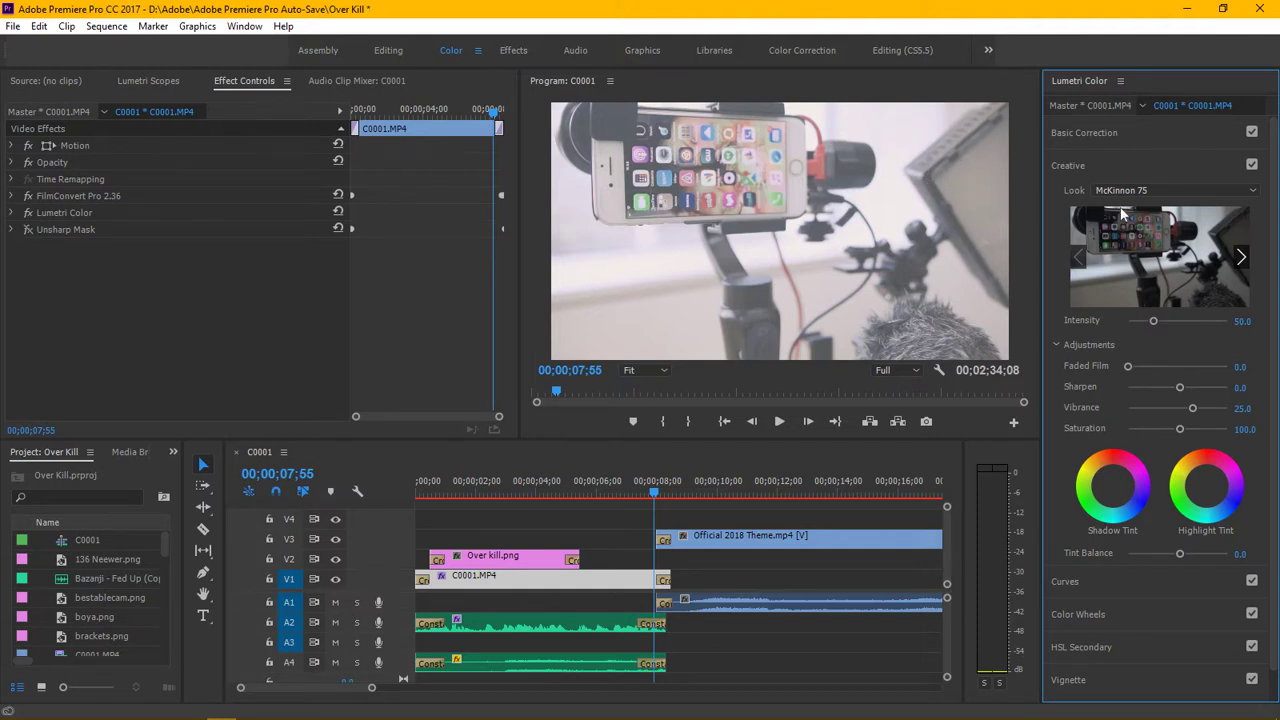
Set the Creative look's intensity to 35, sharpen to 0.5, vibrance to 35 and saturation to 105.
click(1240, 322)
text(35)
key(Return)
click(1241, 387)
text(0.5)
key(Return)
click(1242, 408)
text(35)
key(Return)
click(1243, 430)
text(105)
key(Return)
Undo the Creative adjustments and look changes back to the original McKinnon 75 grade.
click(13, 26)
mouse_move(24, 46)
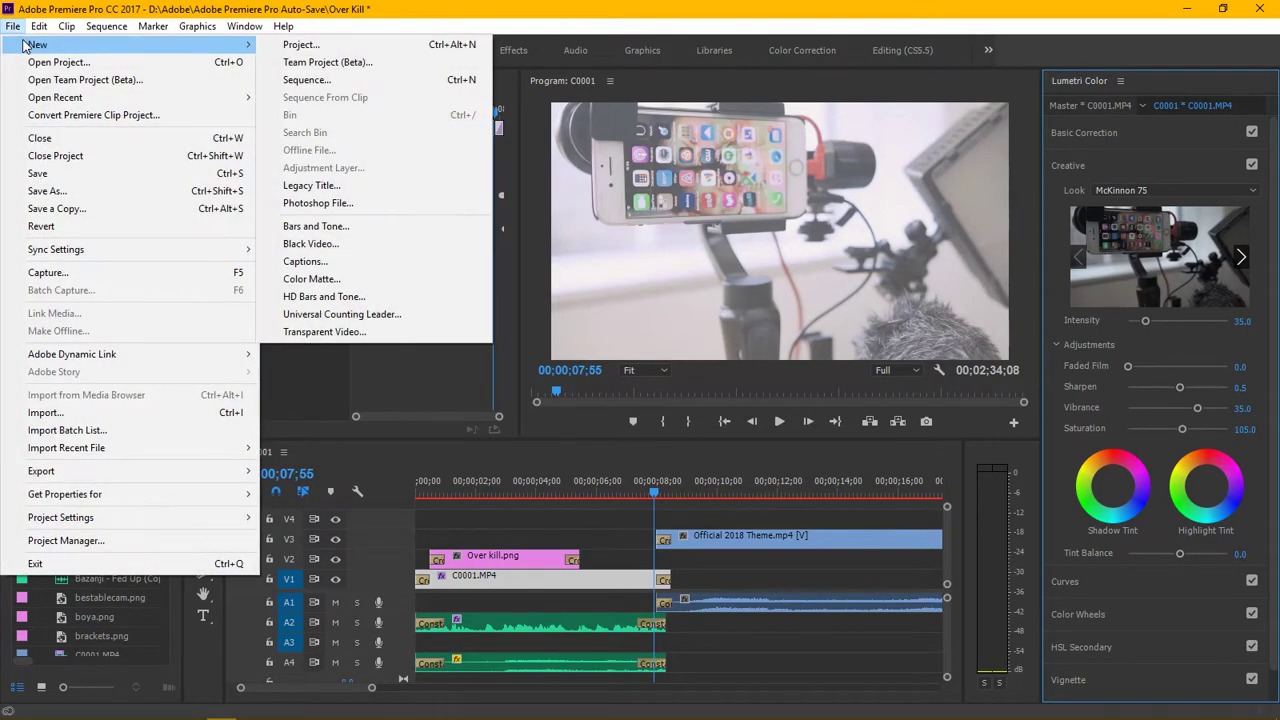
click(39, 44)
click(40, 26)
click(39, 44)
click(40, 26)
click(39, 44)
click(40, 26)
click(39, 44)
click(39, 26)
click(39, 44)
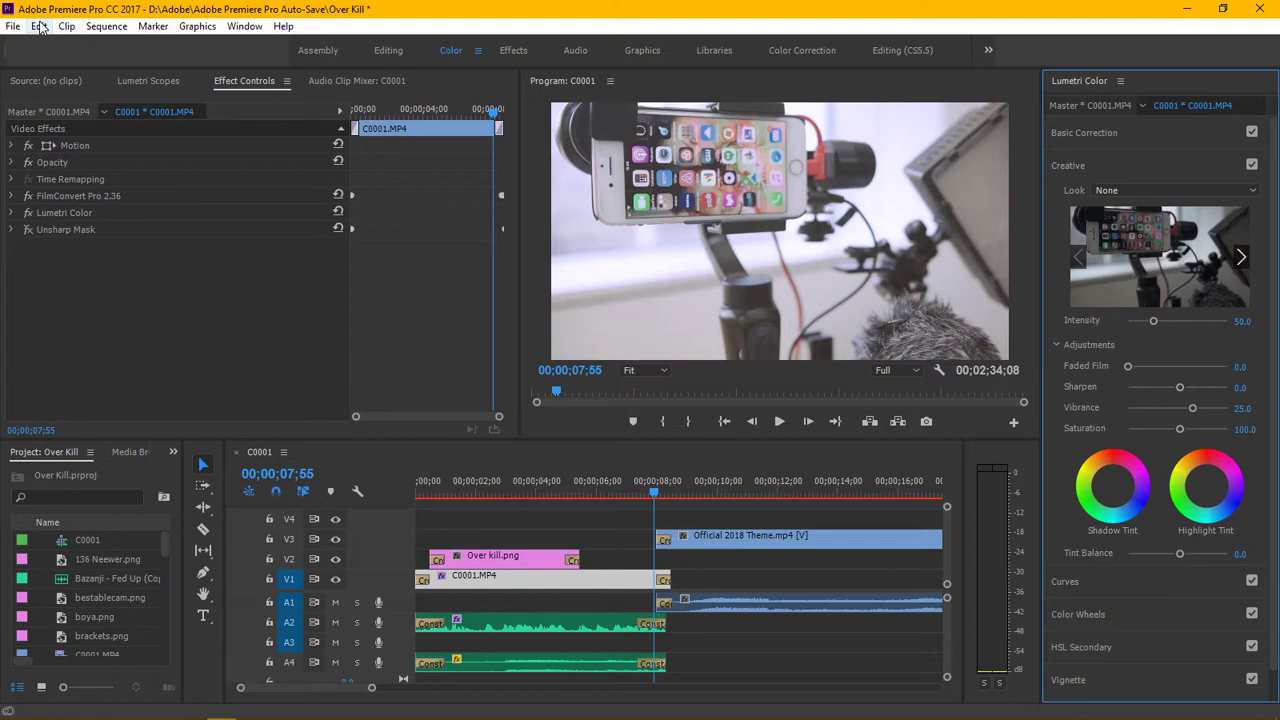
click(40, 26)
click(38, 45)
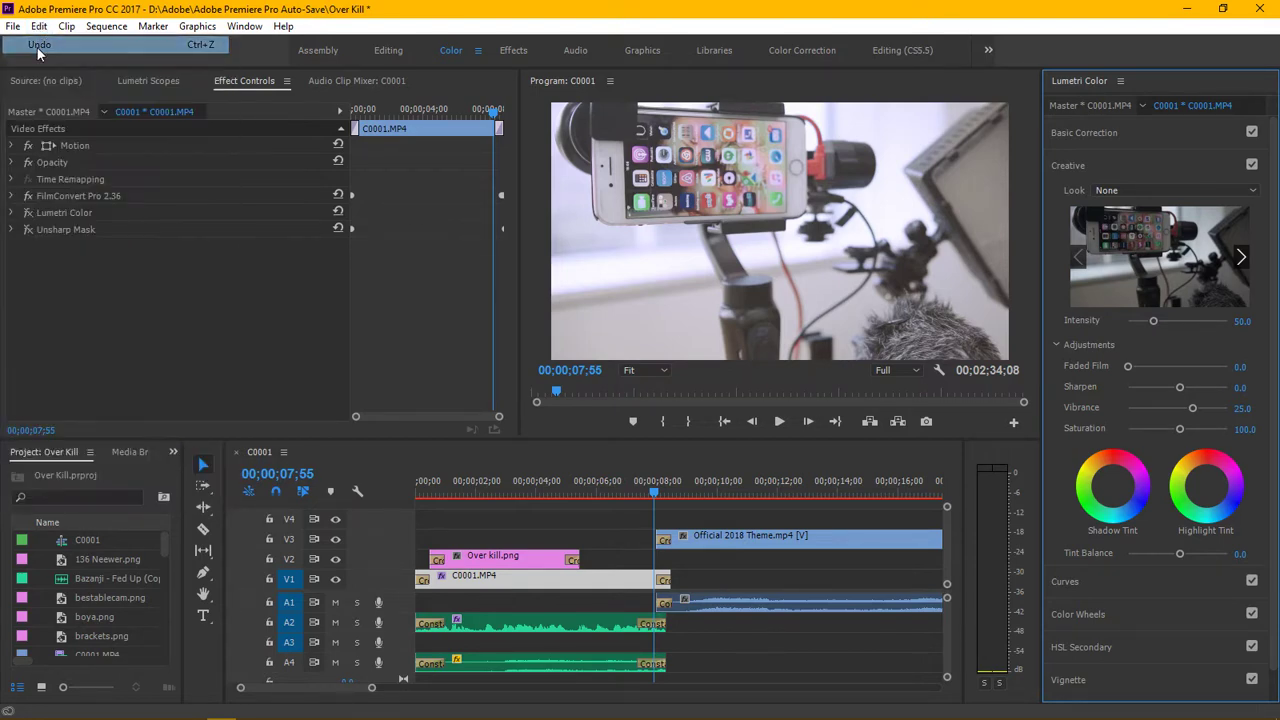
click(39, 30)
click(40, 44)
Compare the clip with the Lumetri Color effect turned off and on.
click(29, 214)
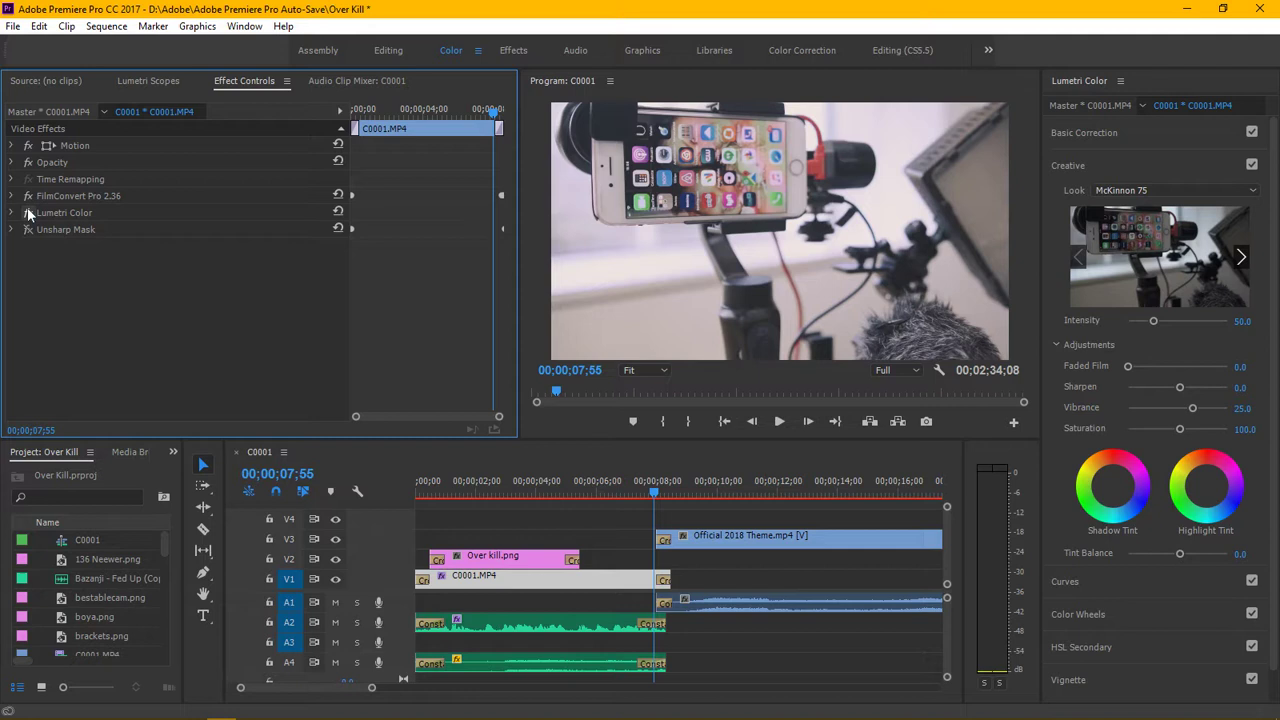
click(28, 213)
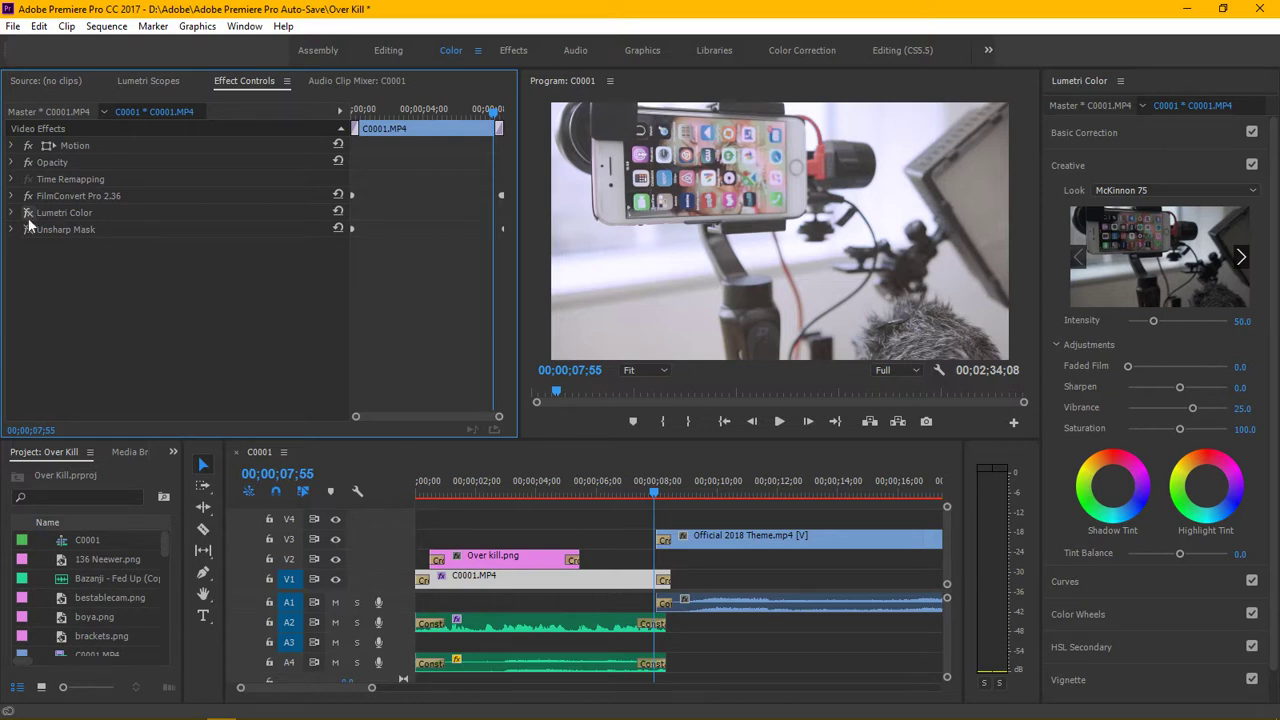
click(28, 213)
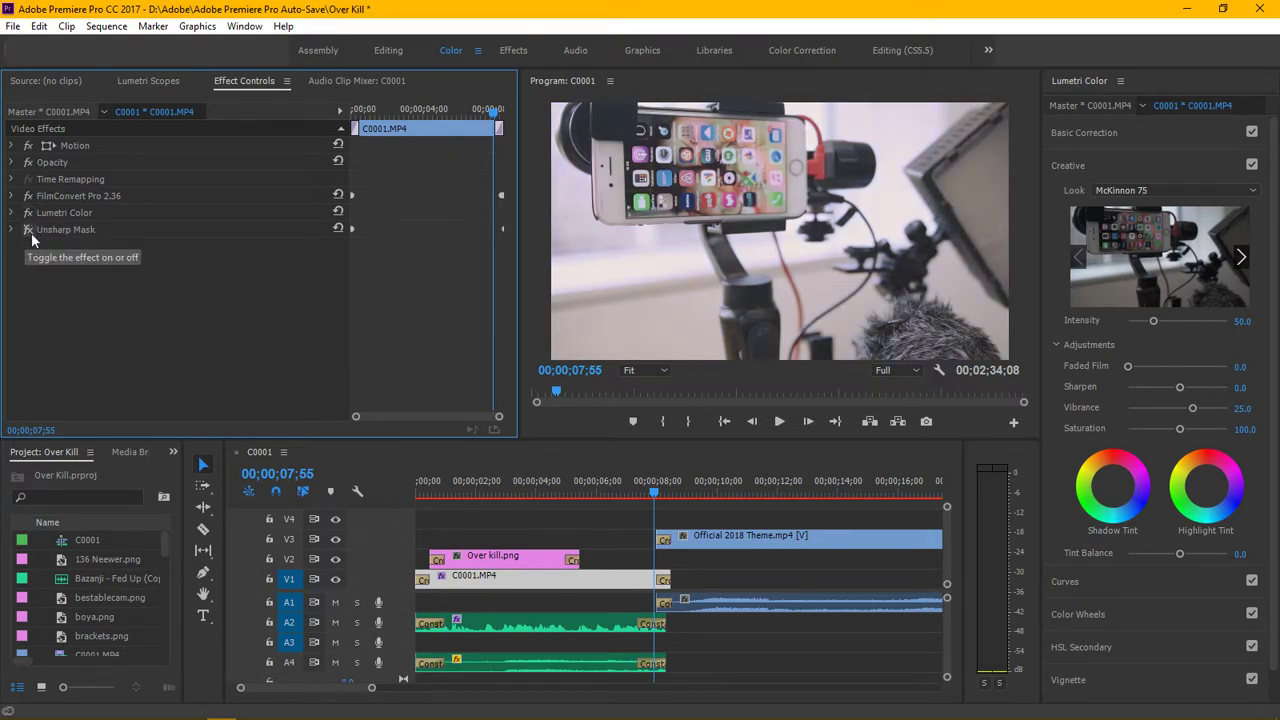
In the Creative section, set intensity to 35, sharpen to 0.5, vibrance to 35 and saturation to 105.
click(1239, 323)
text(35)
key(Return)
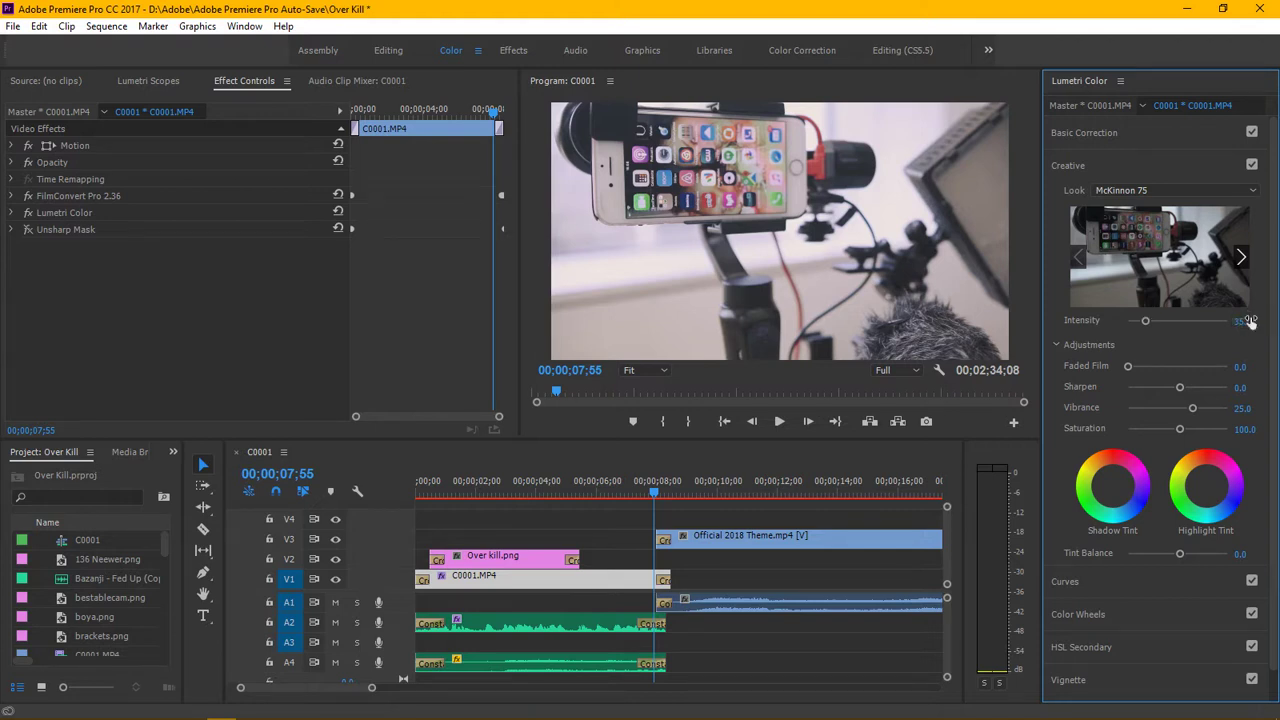
click(1242, 391)
key(Return)
click(1248, 406)
text(35)
key(Return)
click(1248, 428)
text(105)
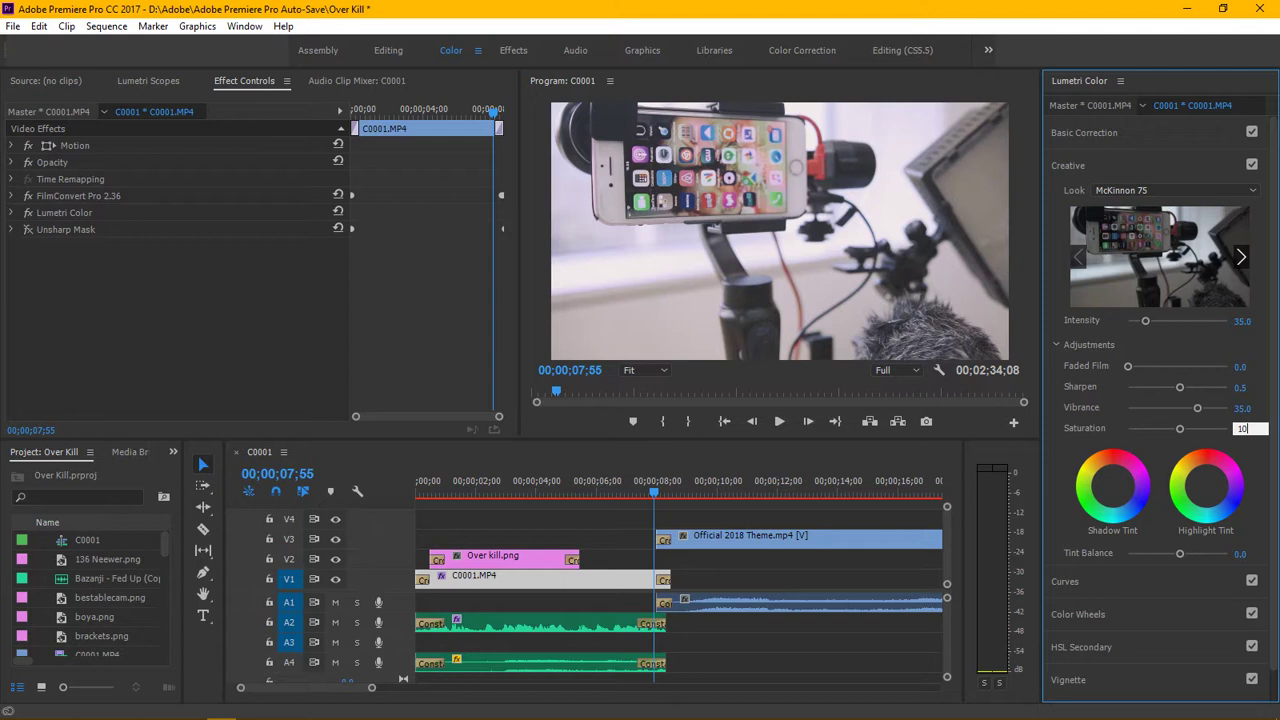
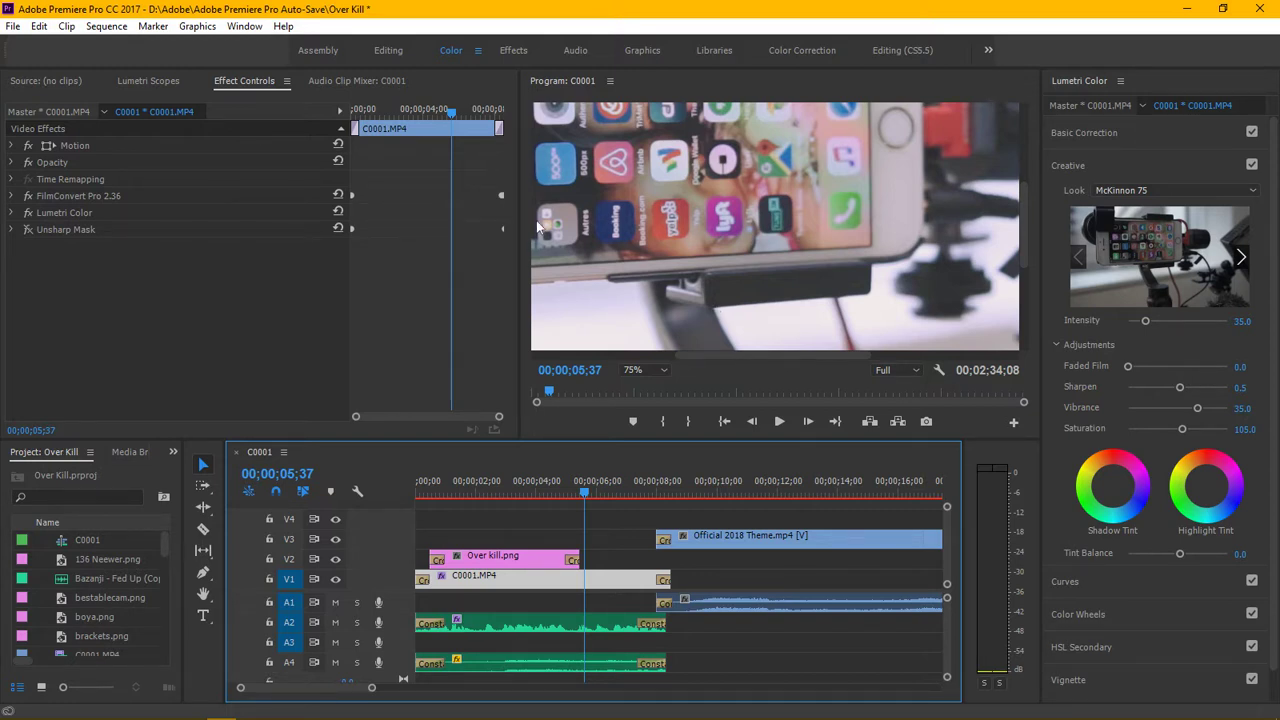
Show the Unsharp Mask effect's amount, radius and threshold settings for C0001.MP4.
click(12, 229)
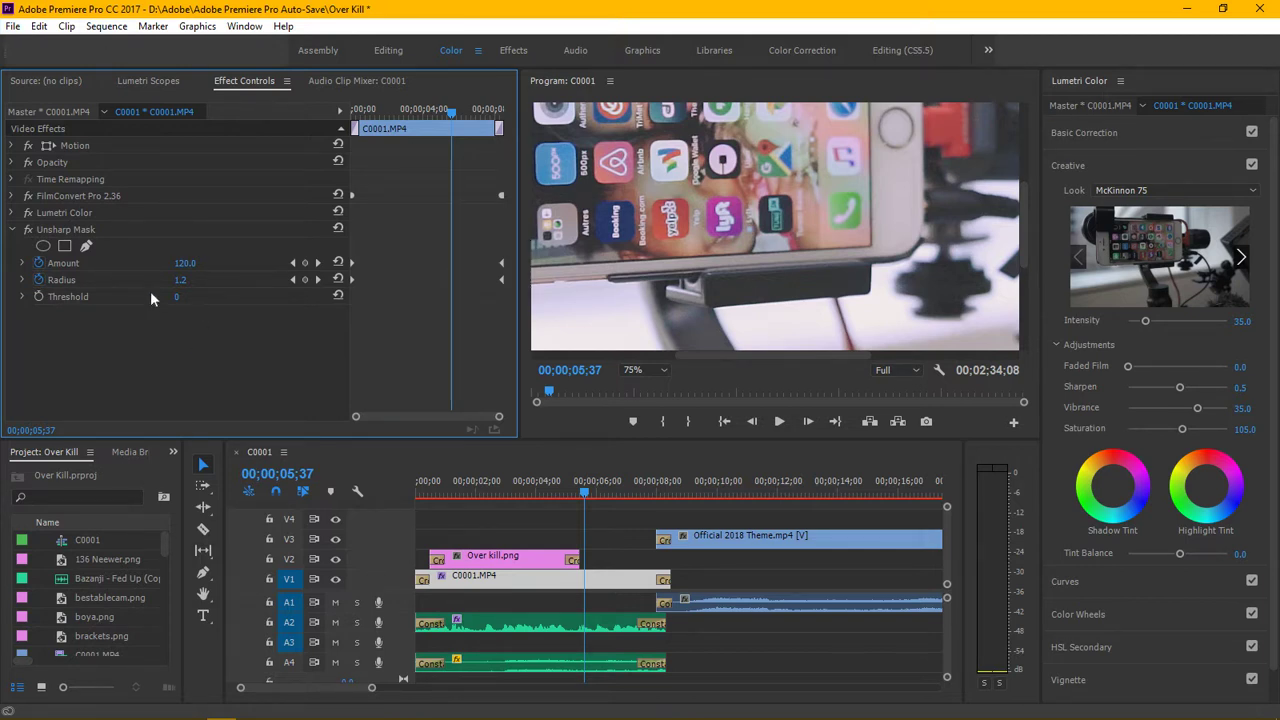
In the Audio workspace, show the effects applied to the Over Kill Part 1.m4a clip on track A2.
click(15, 230)
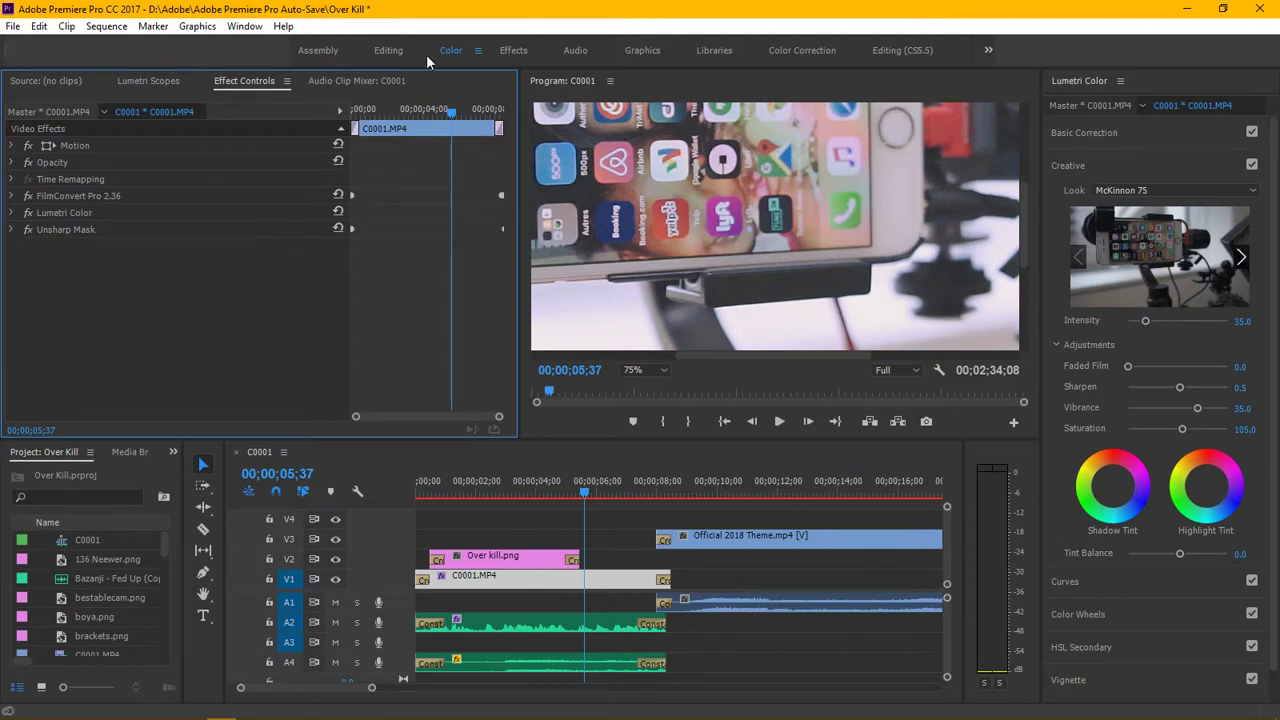
click(572, 50)
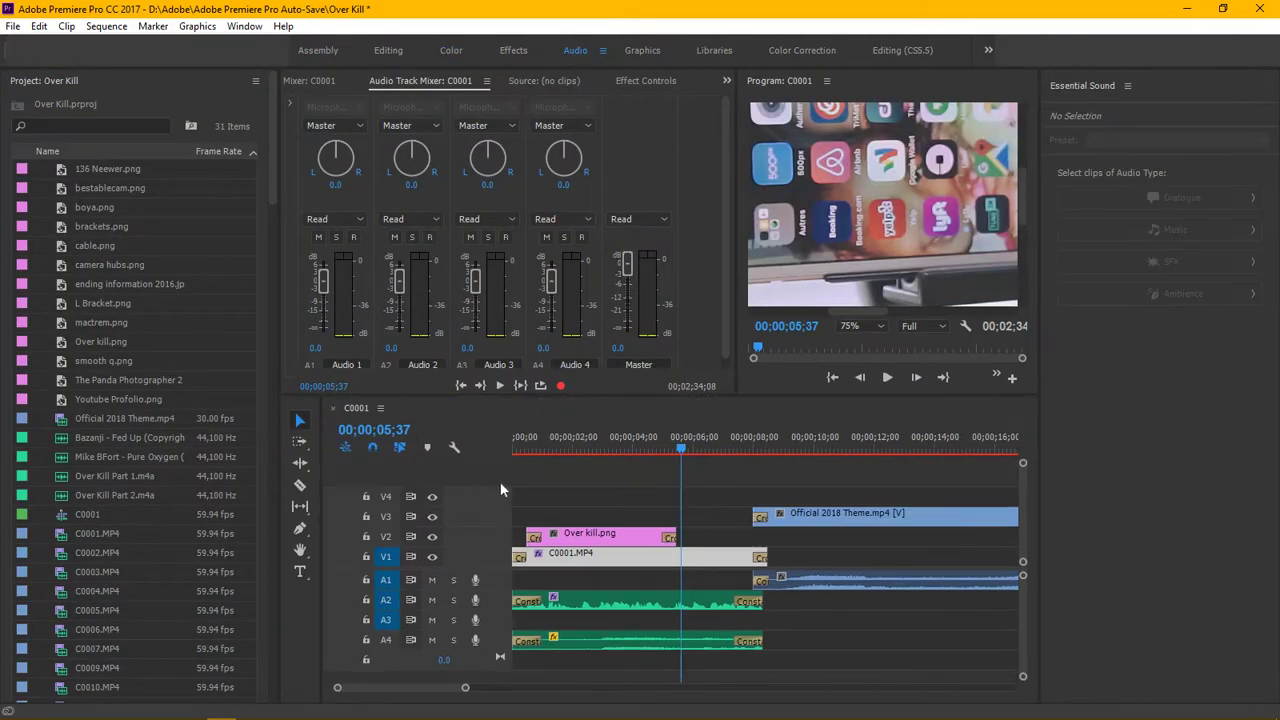
click(585, 598)
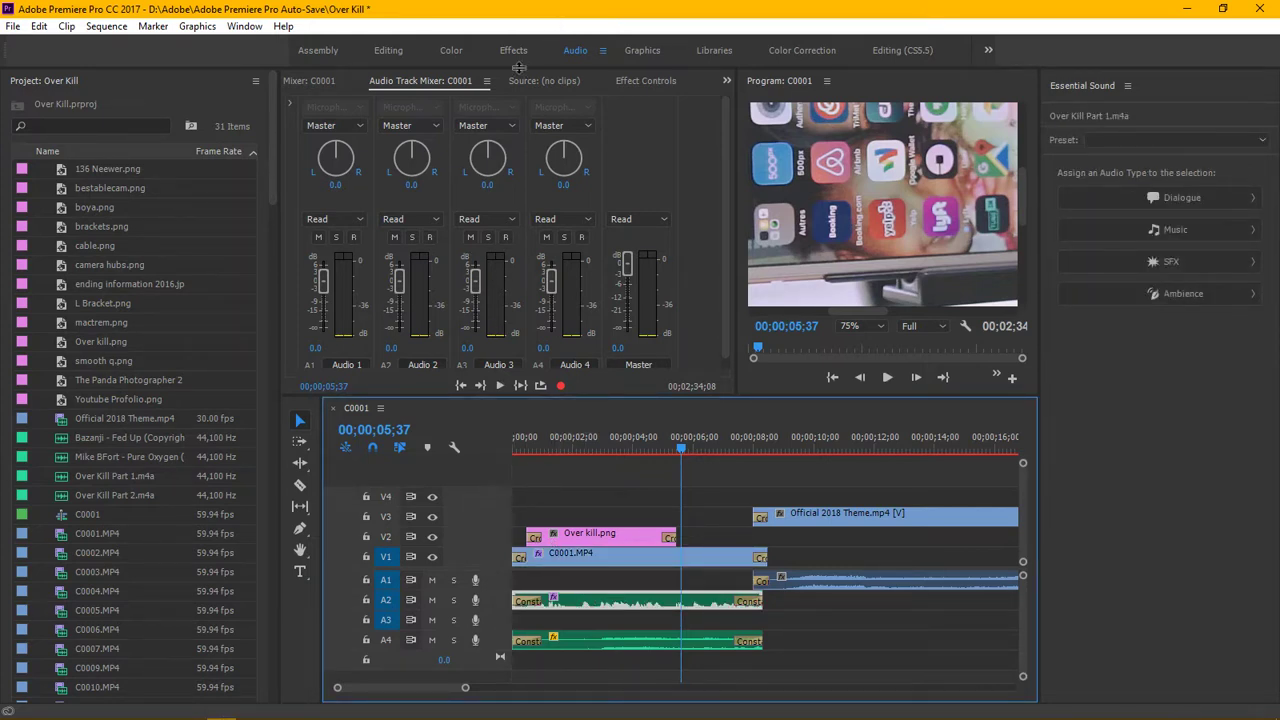
click(631, 85)
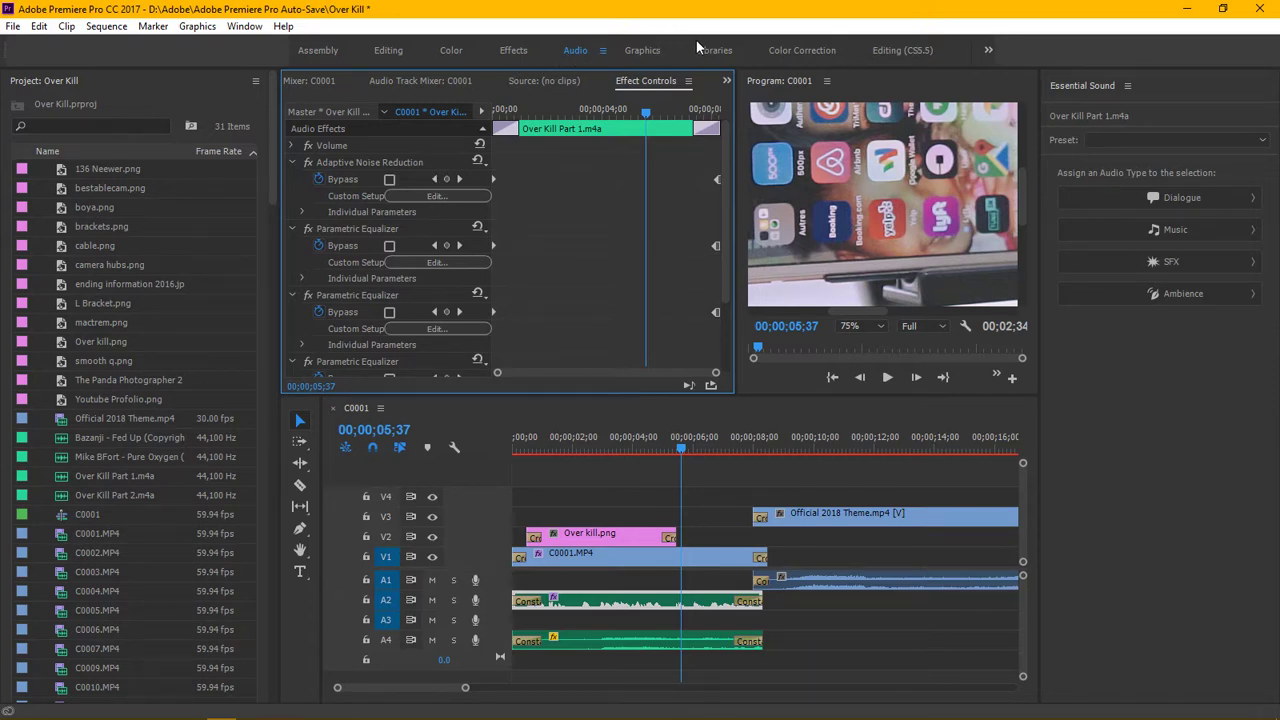
Return to the Color workspace and show the Lumetri Scopes for the current frame.
click(459, 49)
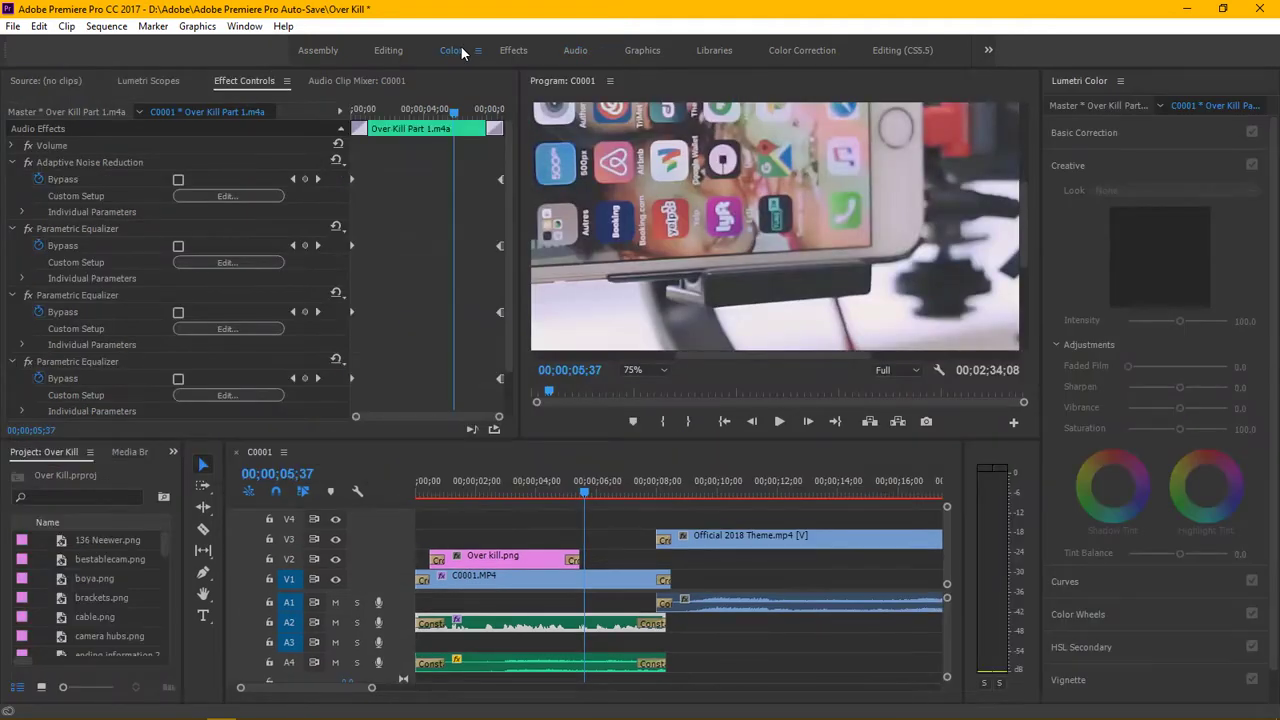
click(148, 82)
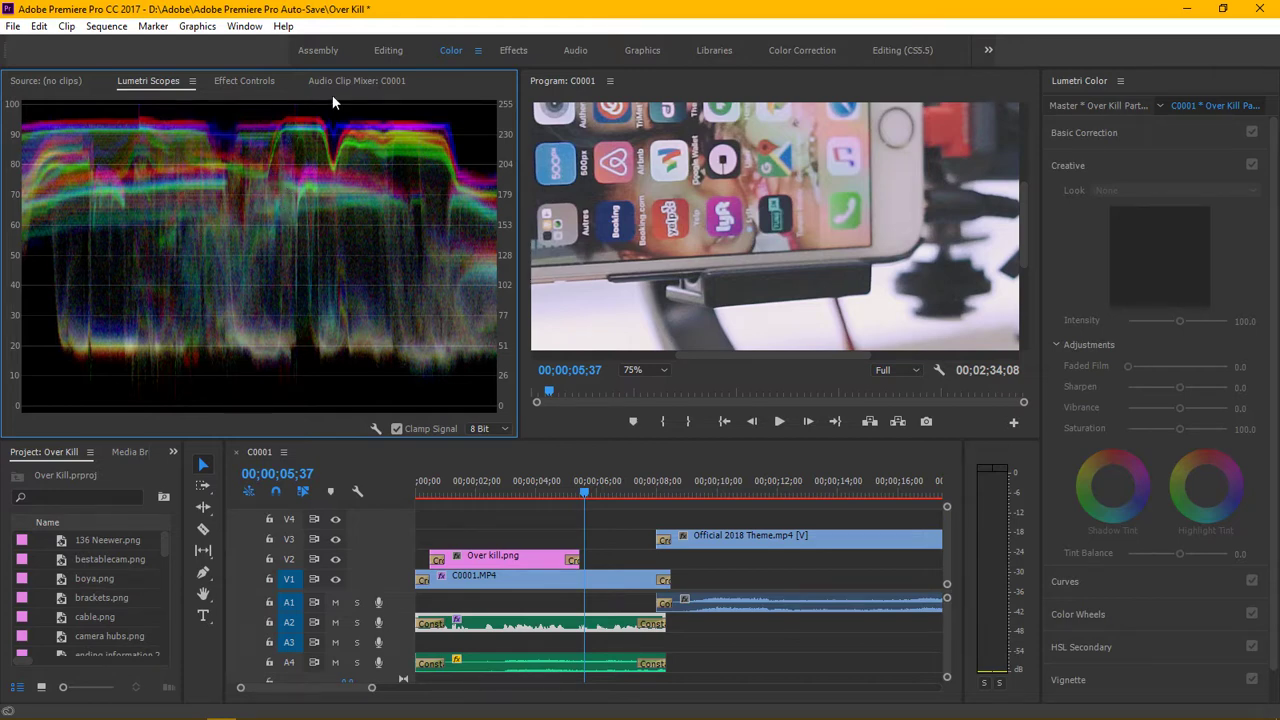
In the Editing workspace, collapse the Adaptive Noise Reduction and first Parametric Equalizer effects of Over Kill Part 1.m4a.
click(391, 50)
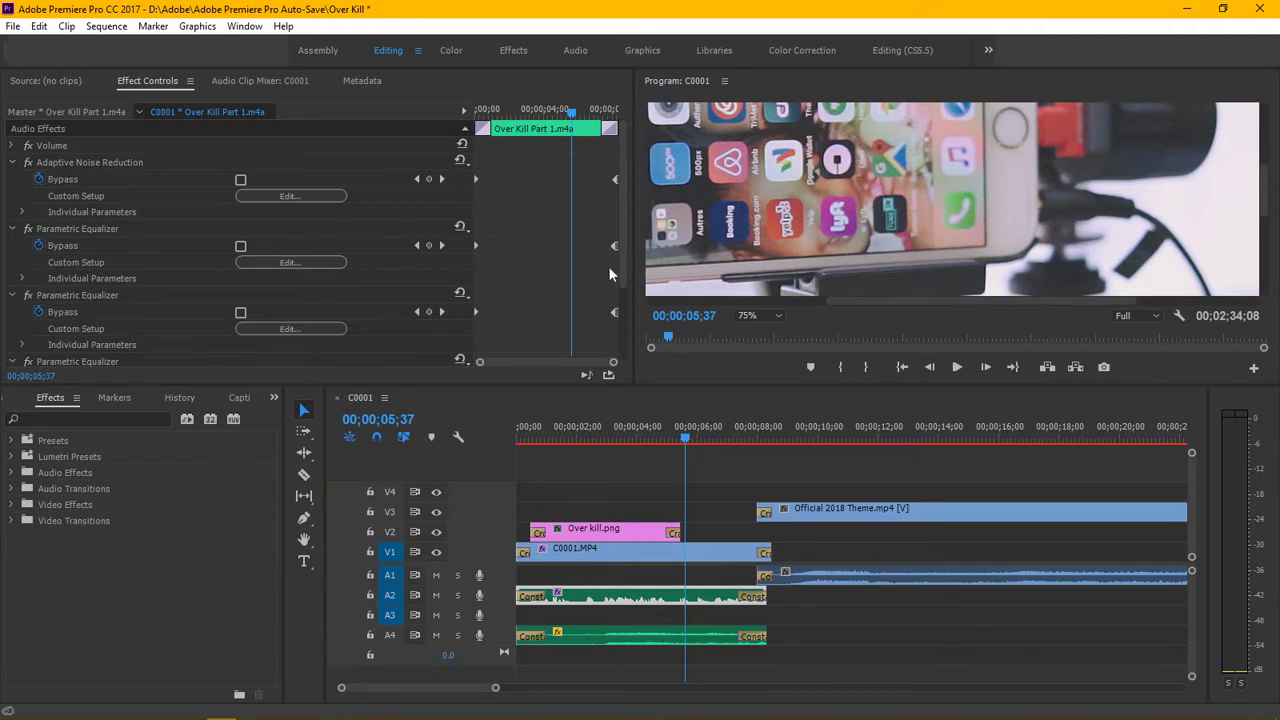
click(12, 163)
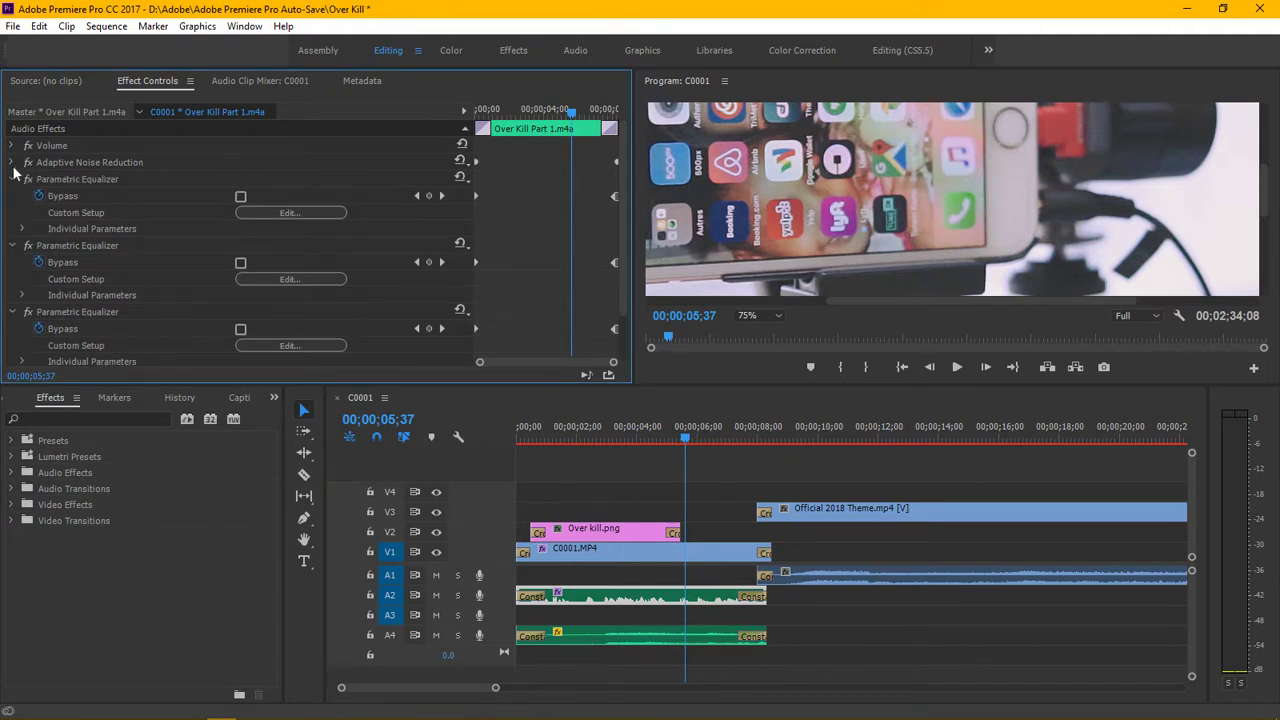
click(12, 181)
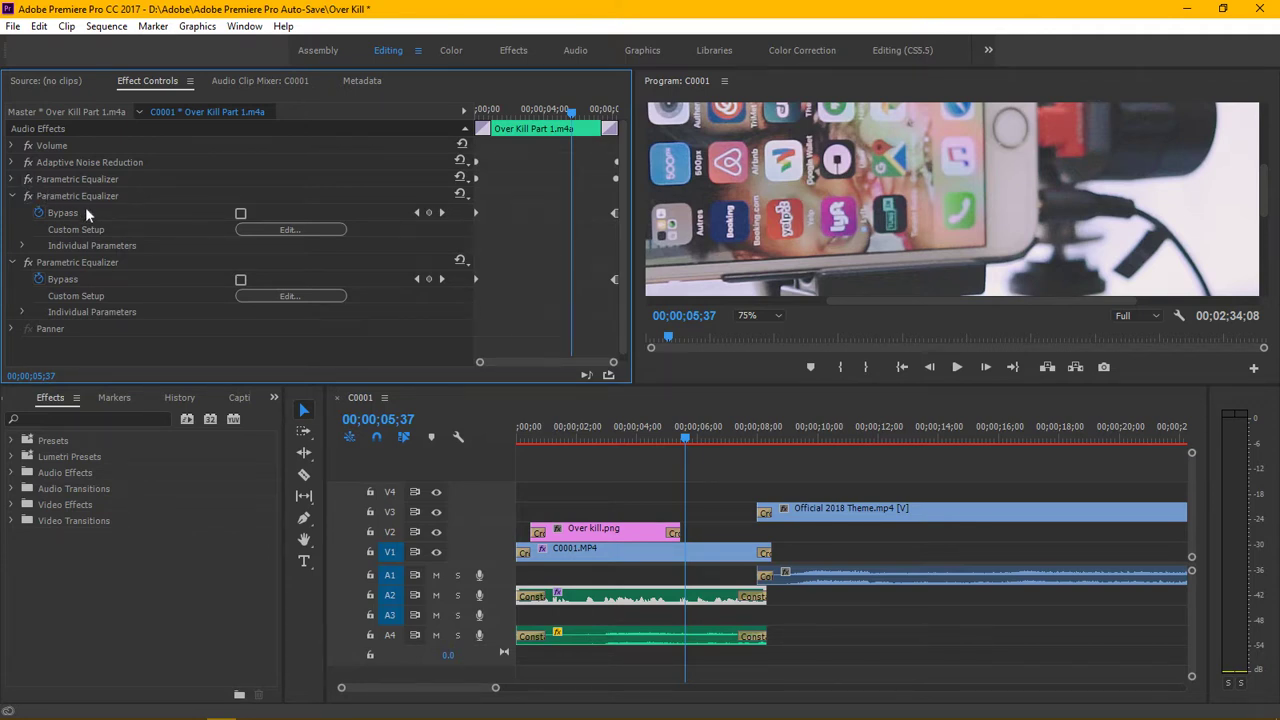
scroll(85, 207, down, 1)
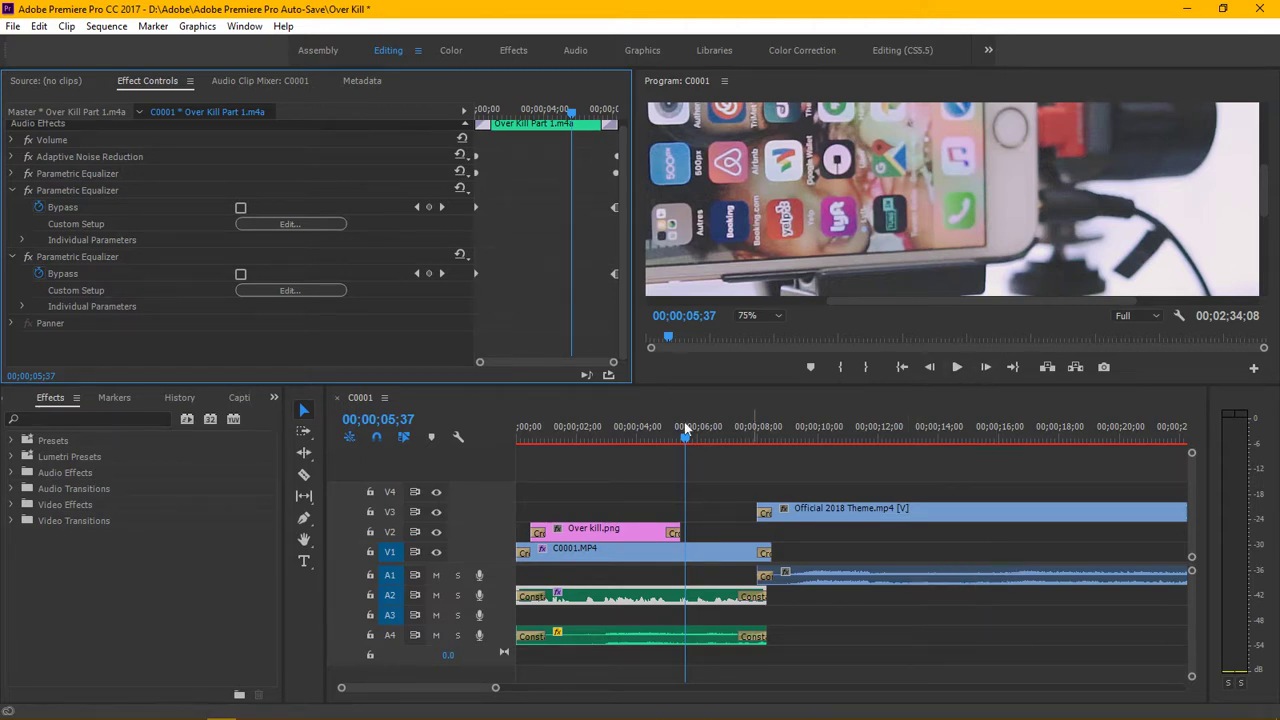
Bring up the project's media list with Over kill.png on V2 selected, and set the Program monitor zoom to Fit.
click(274, 399)
click(300, 415)
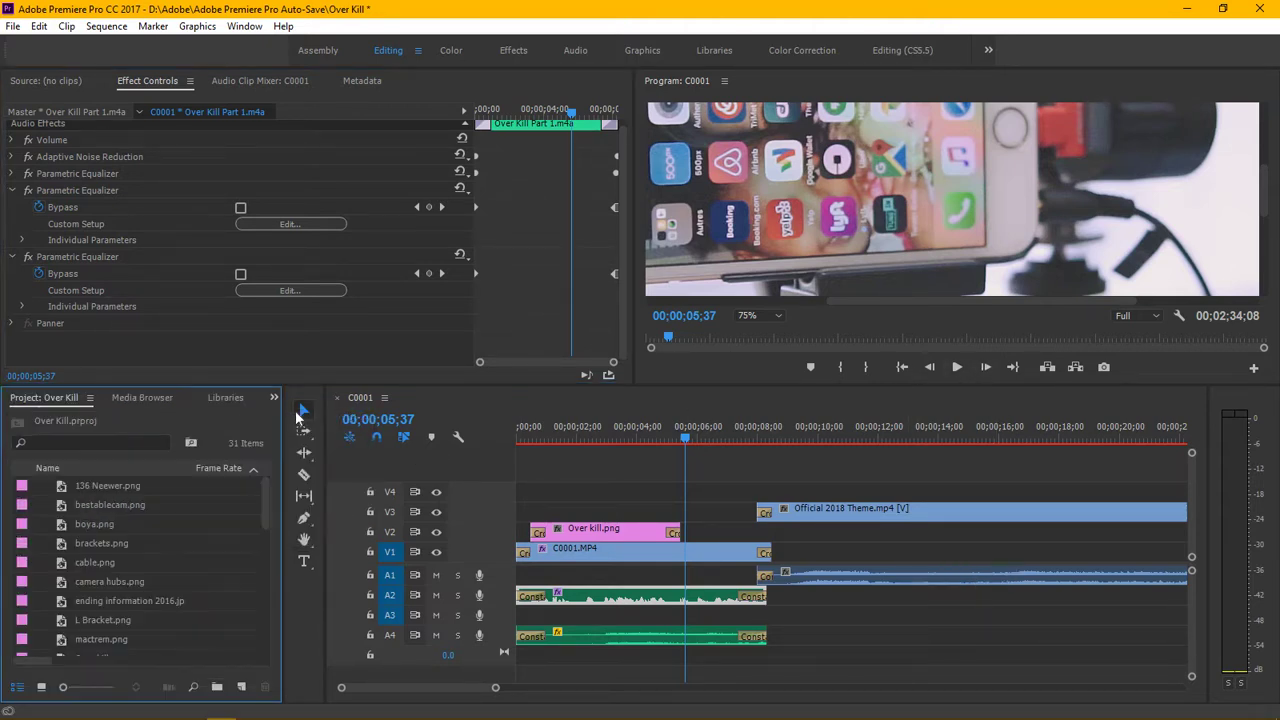
click(583, 530)
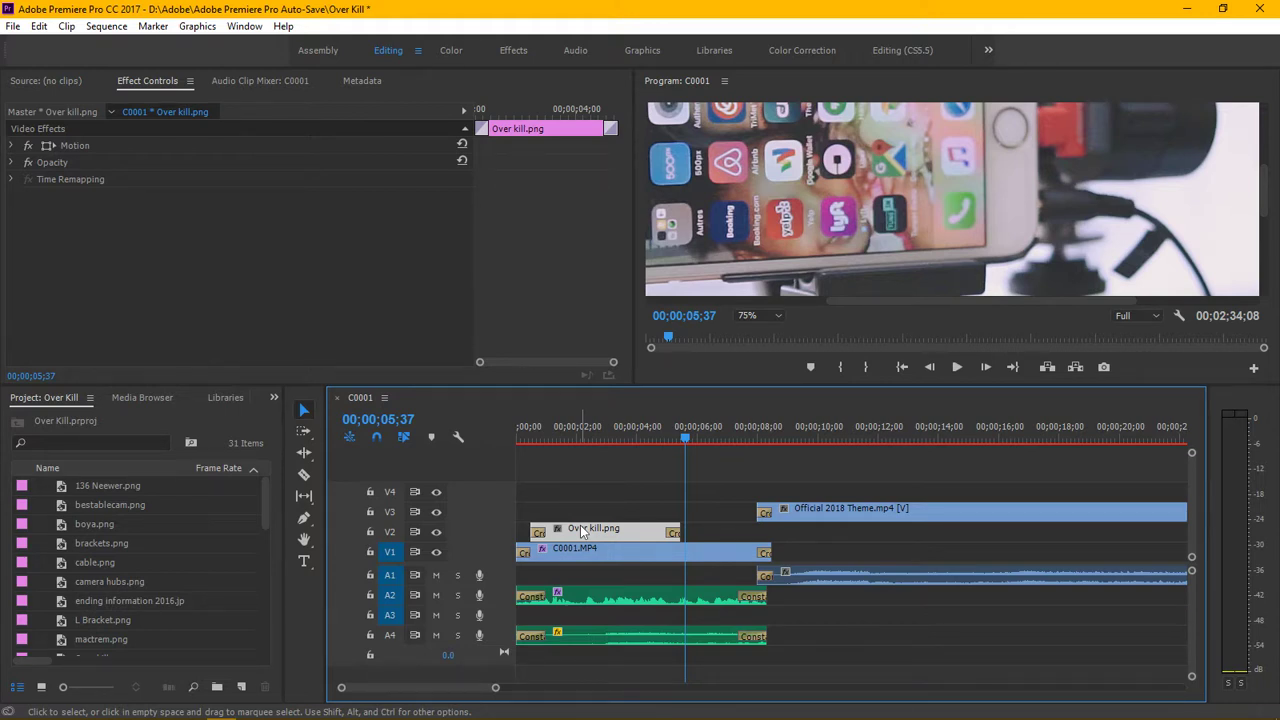
click(760, 315)
click(772, 334)
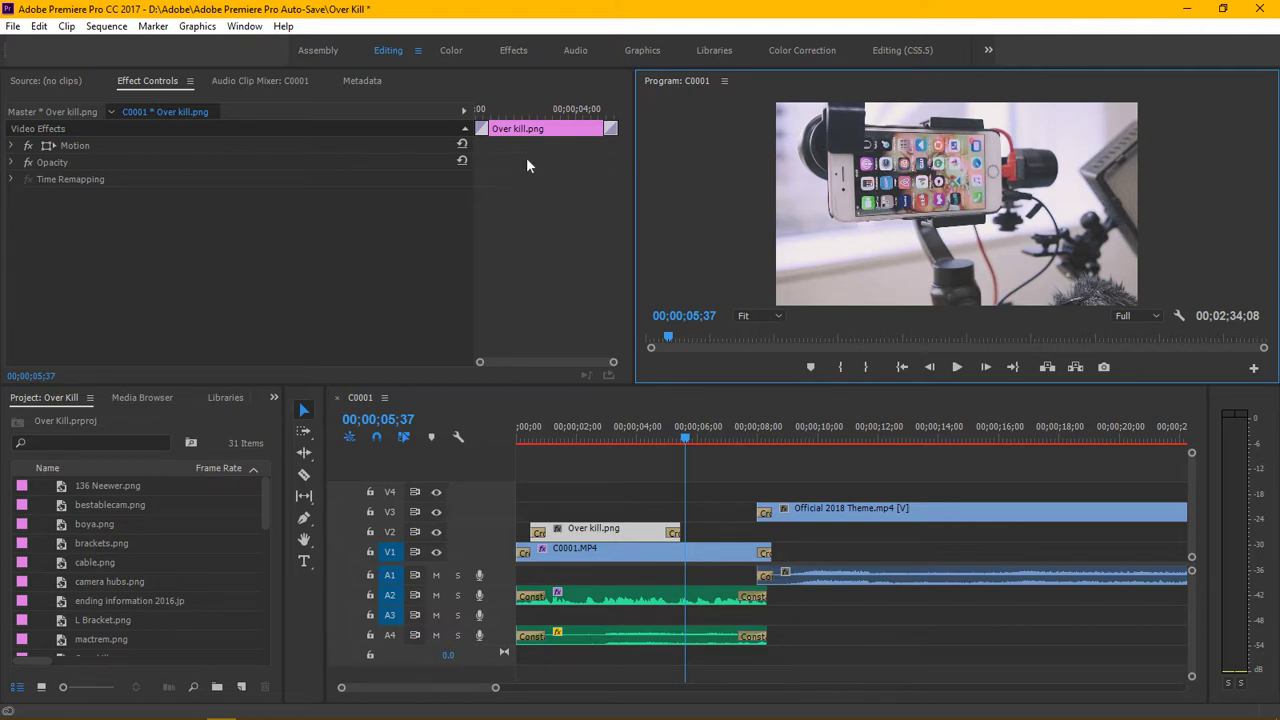
Show the Audio Clip Mixer, and bring up the Audio Track Mixer in the Audio workspace.
click(264, 82)
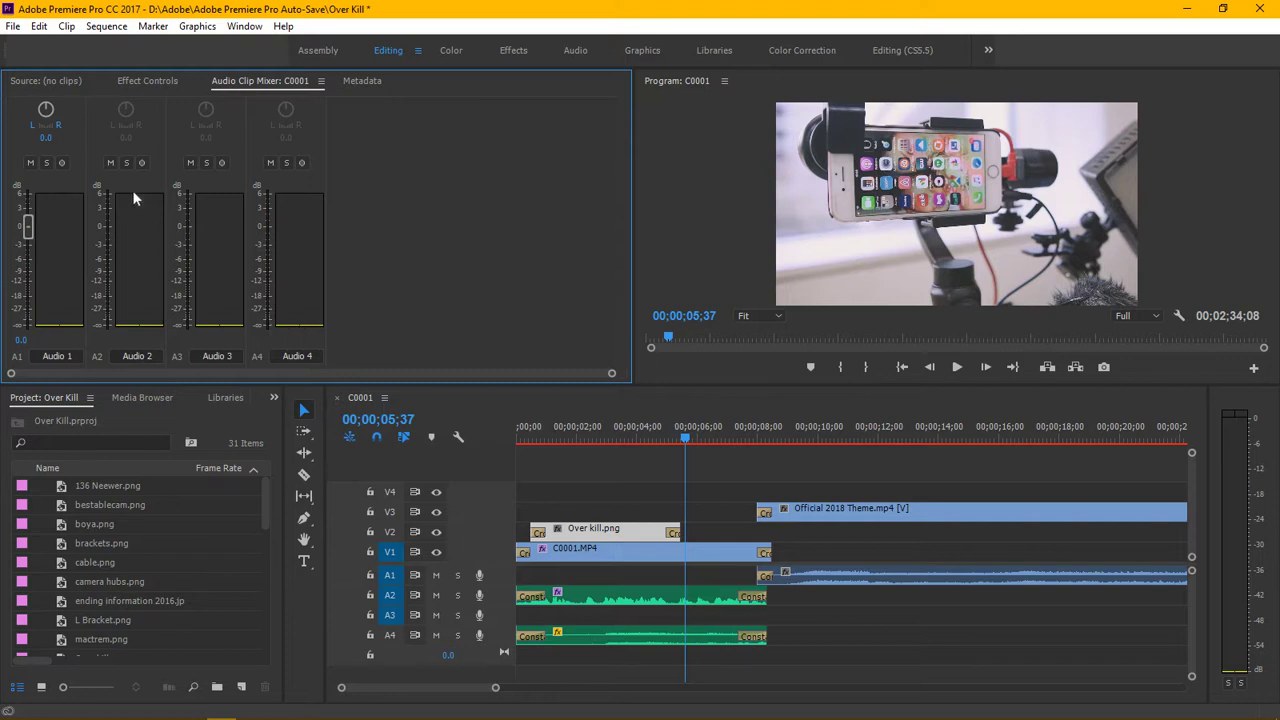
click(587, 52)
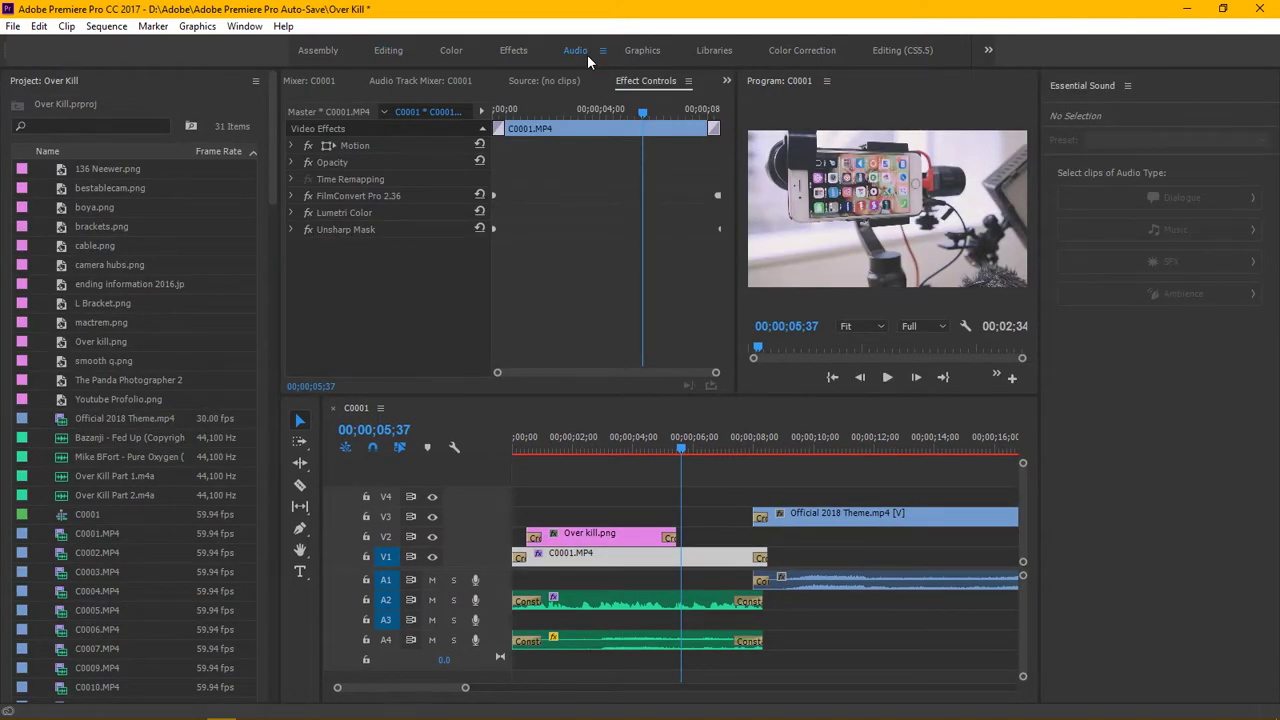
click(427, 82)
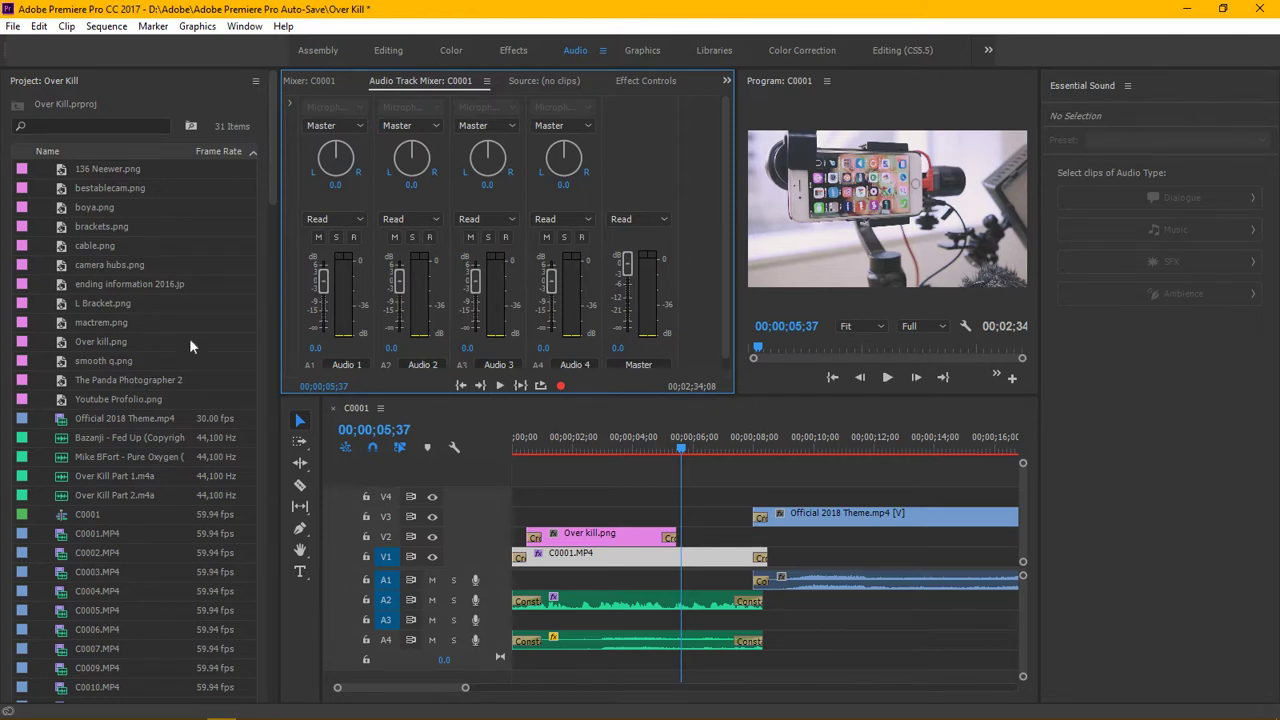
Examine the image, audio and video files in the Over Kill project's media list.
scroll(155, 226, down, 4)
scroll(157, 238, up, 4)
scroll(29, 431, down, 3)
scroll(29, 431, down, 1)
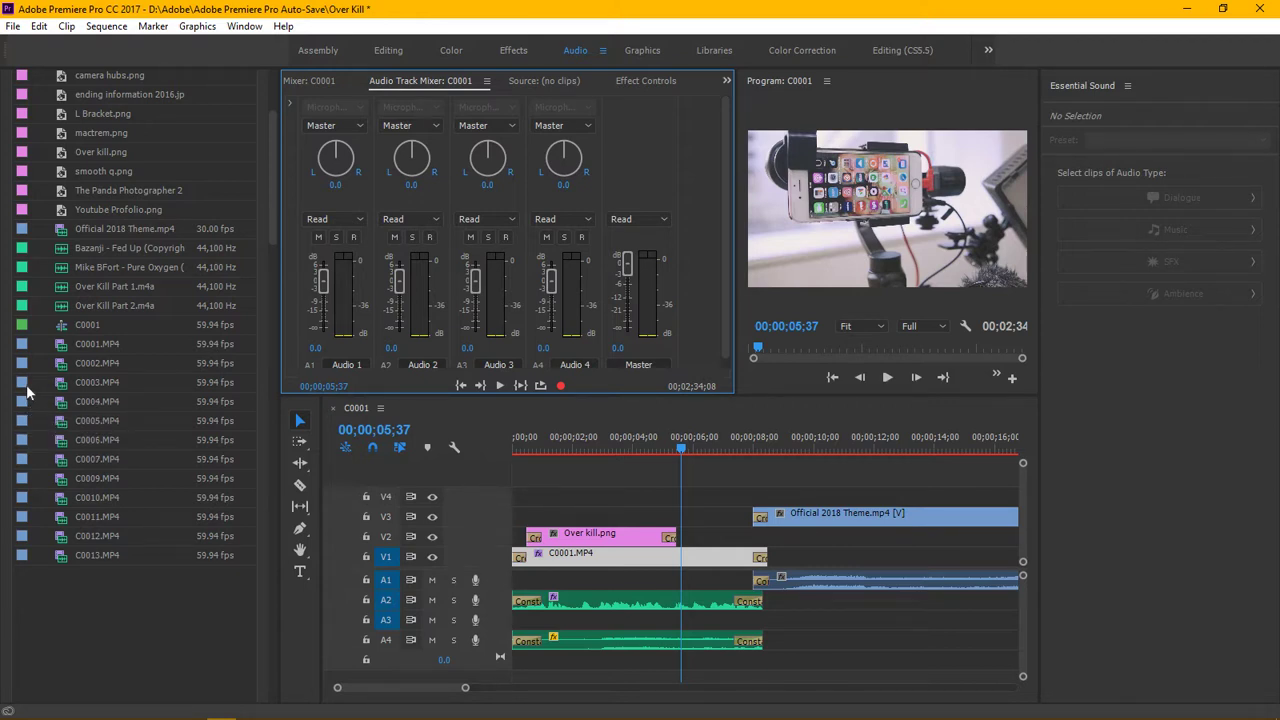
scroll(34, 447, up, 3)
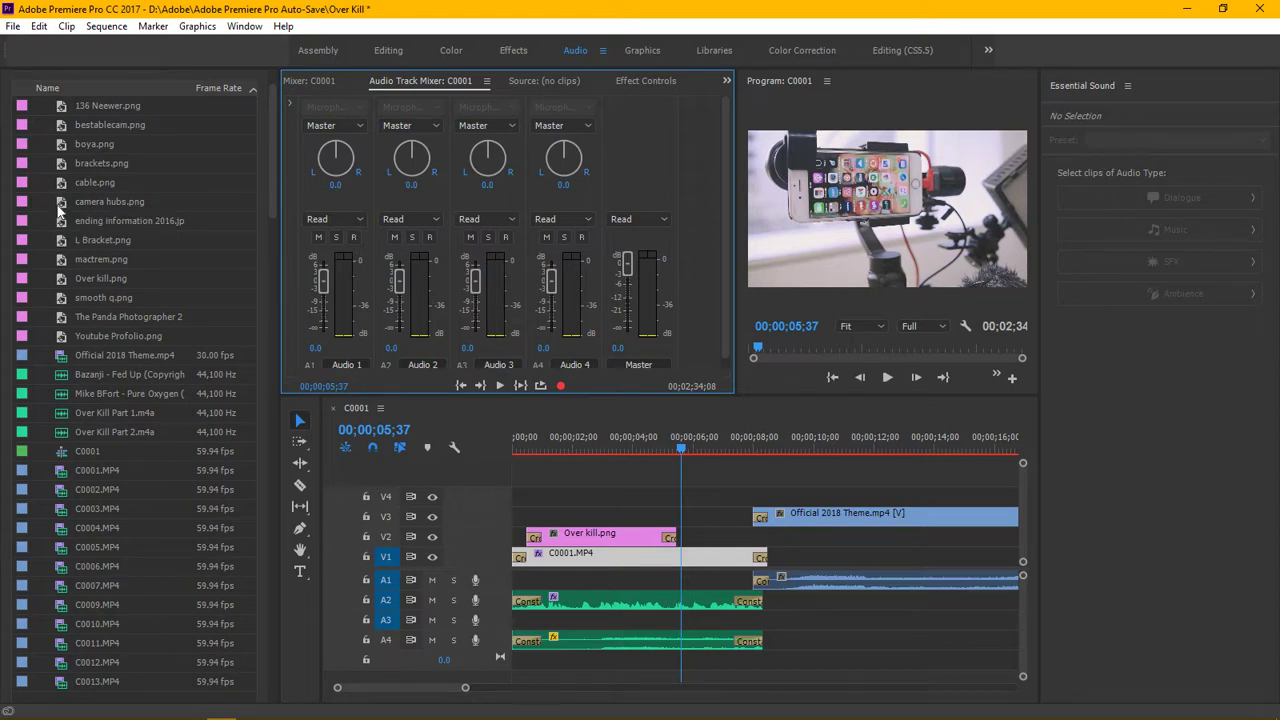
scroll(34, 257, up, 2)
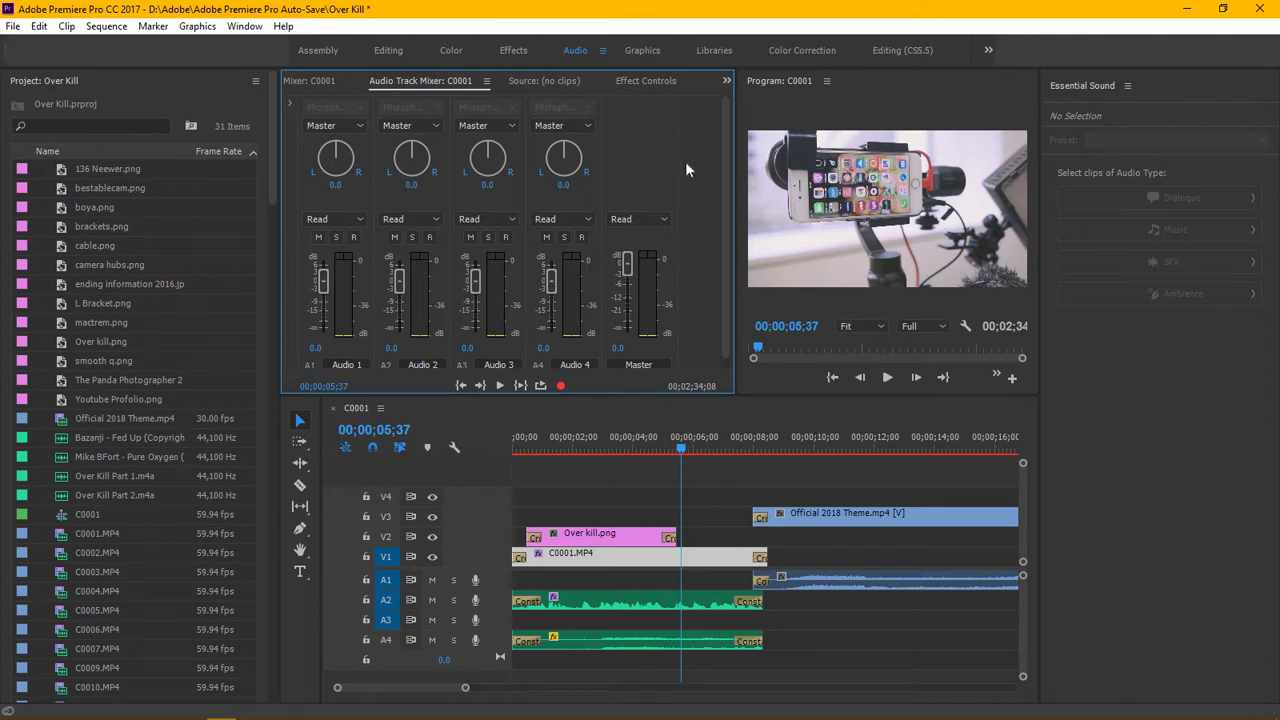
View the Graphics workspace, and return to the Editing workspace with the effects of C0001.MP4 shown.
click(641, 48)
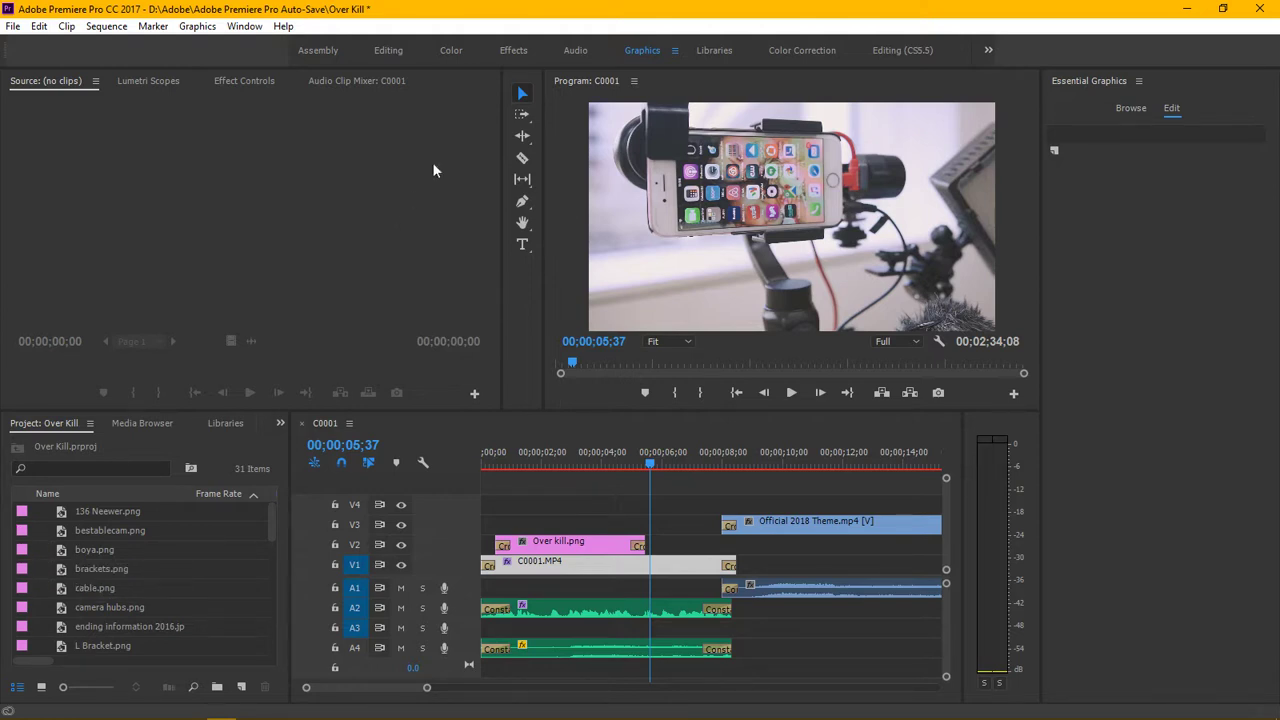
click(575, 55)
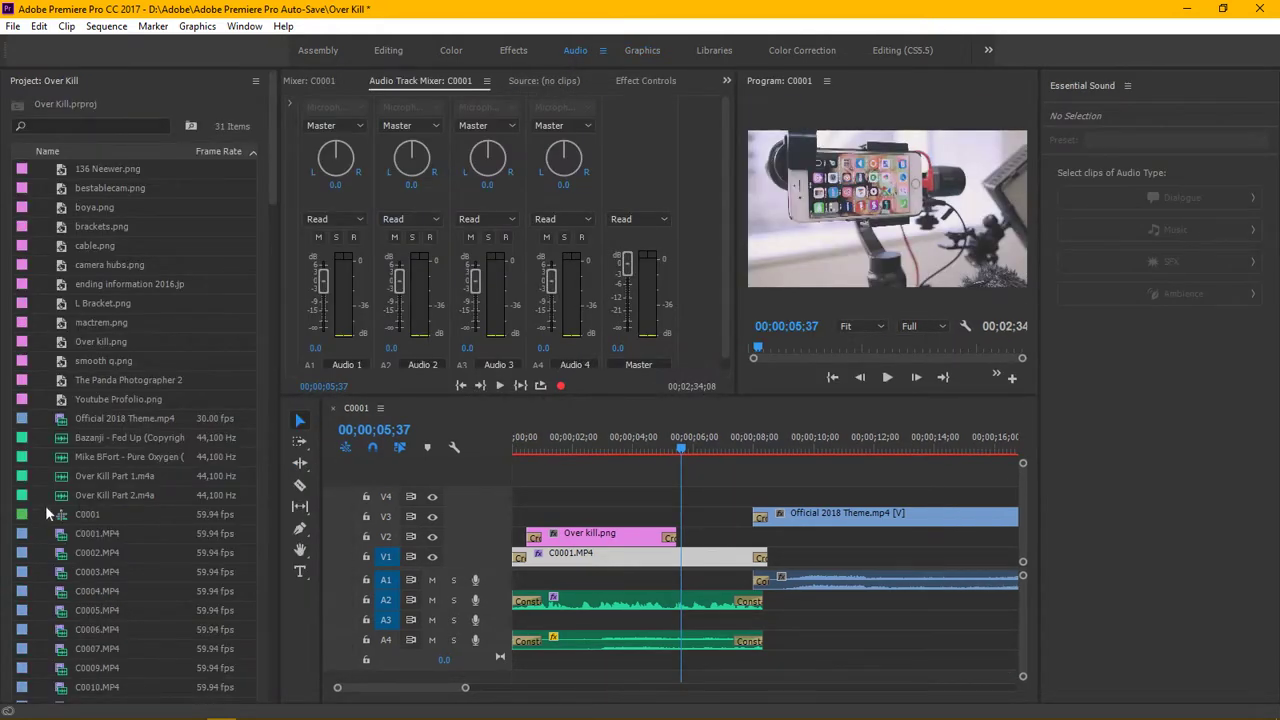
click(396, 46)
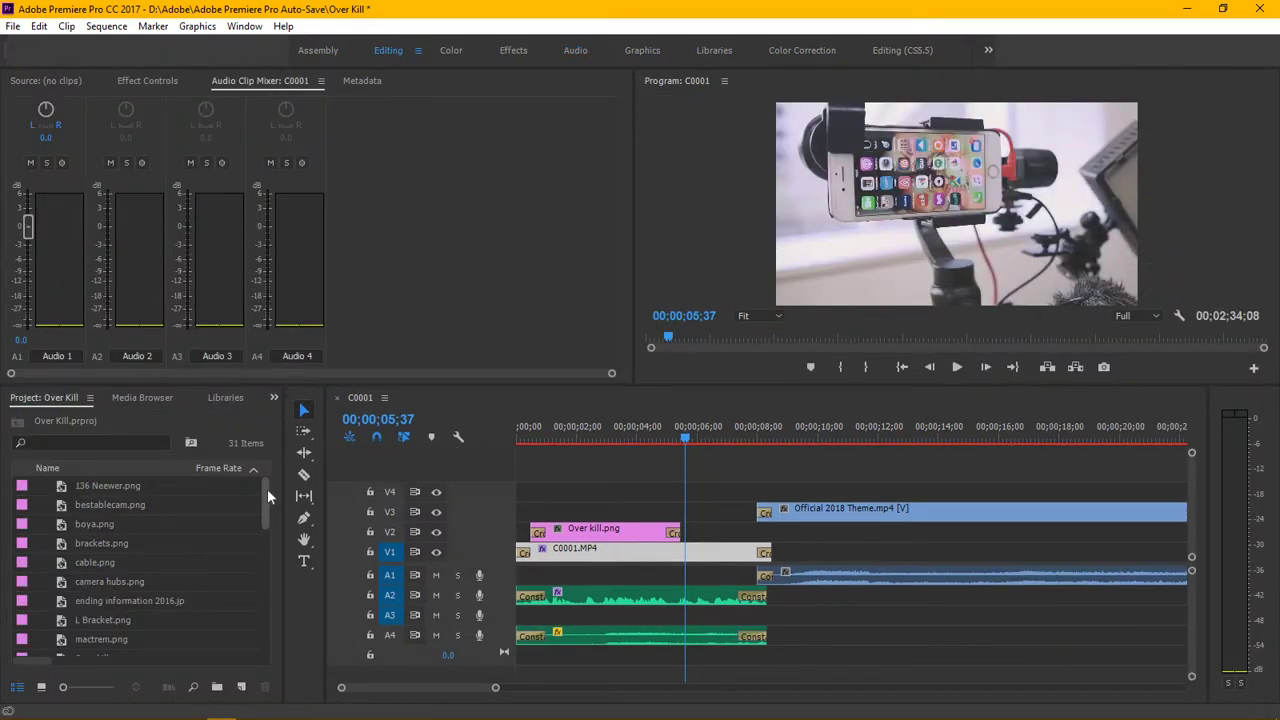
drag(268, 497, 250, 592)
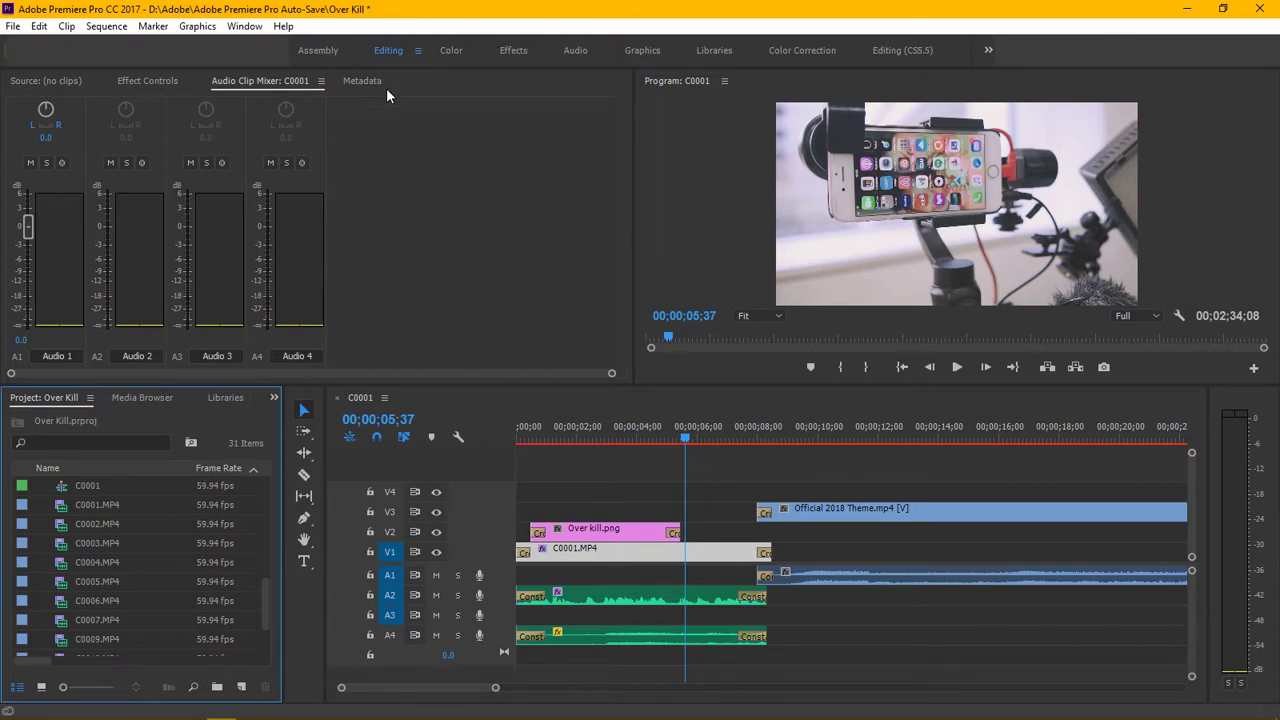
click(149, 80)
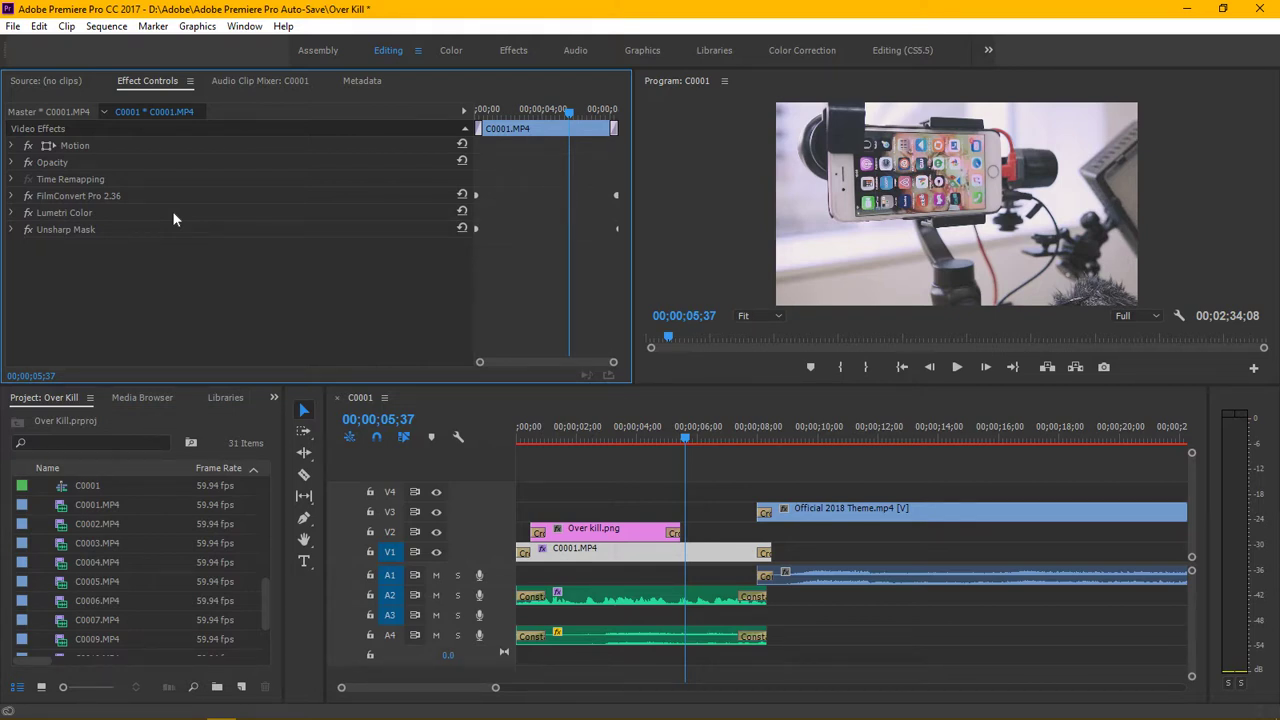
Check the YouTube live chat window, minimize it and switch to OBS.
mouse_move(360, 715)
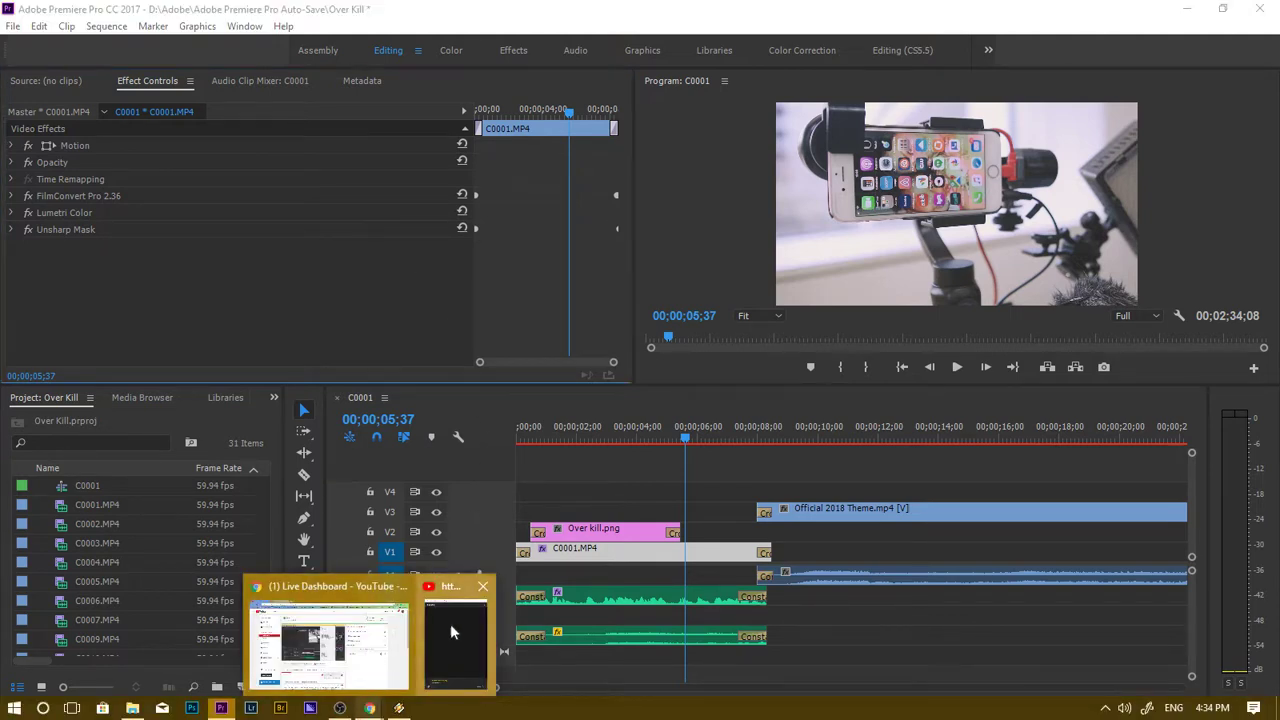
click(450, 623)
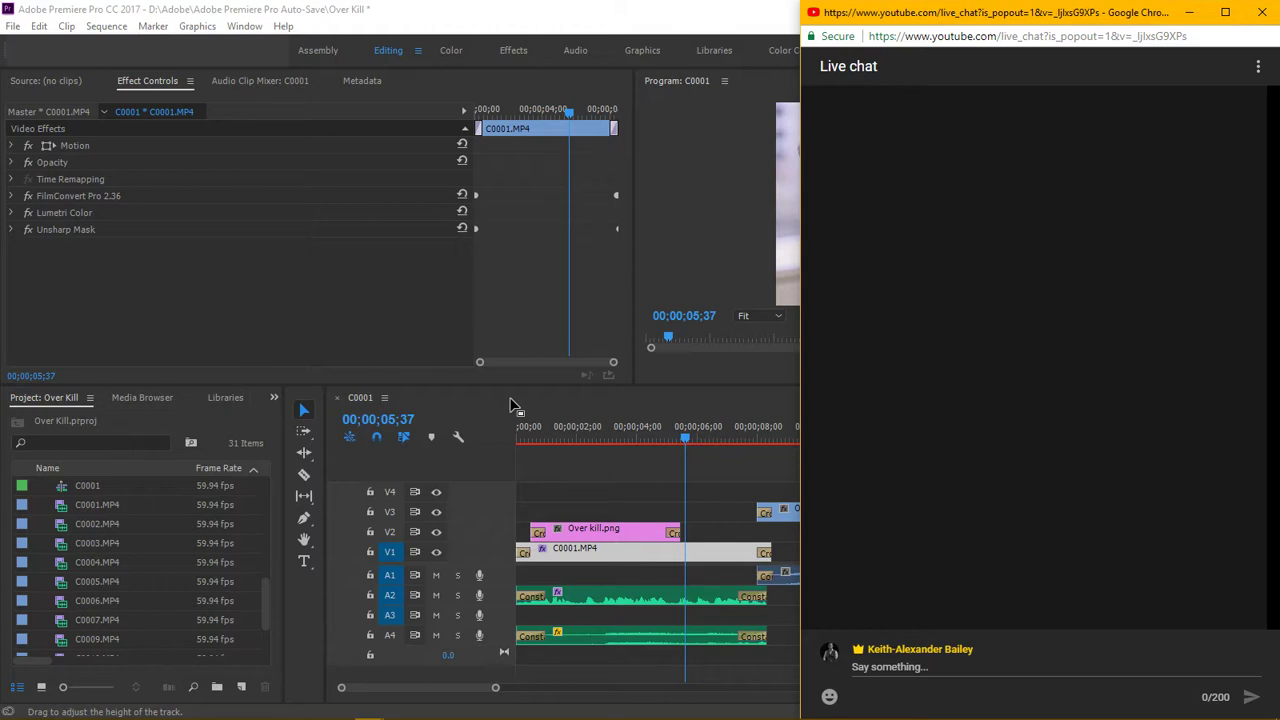
click(1189, 13)
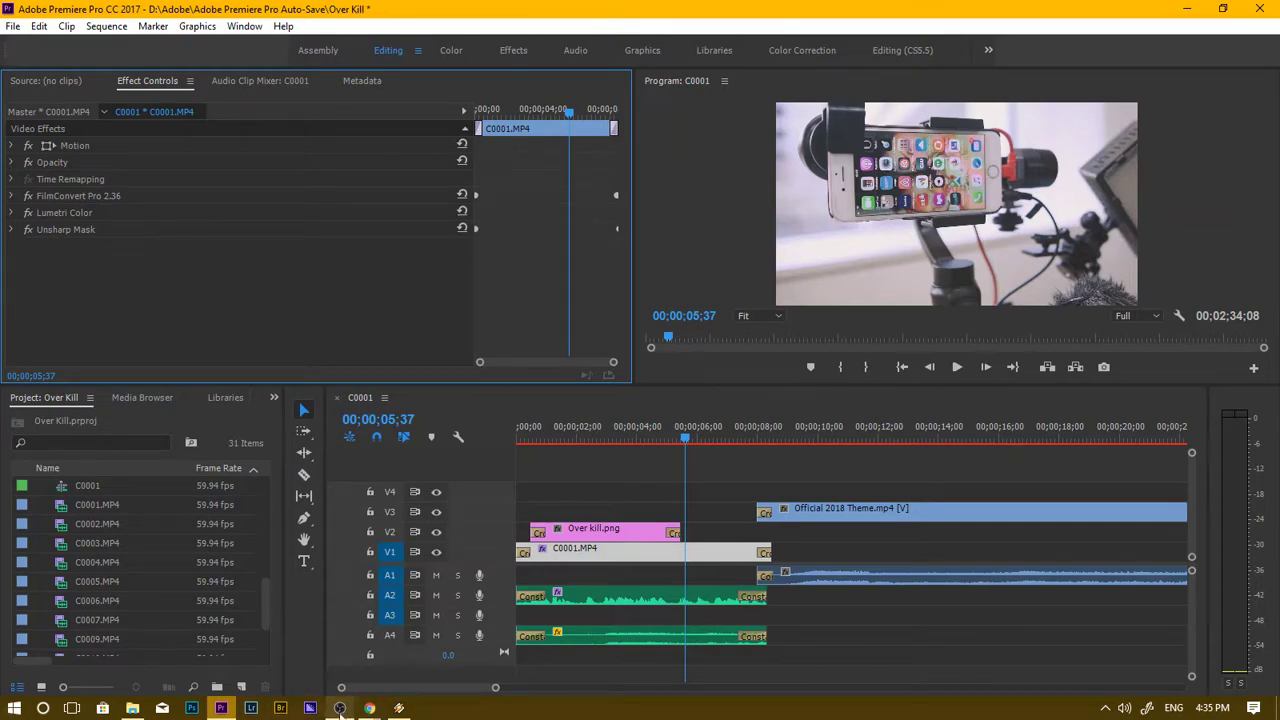
click(340, 708)
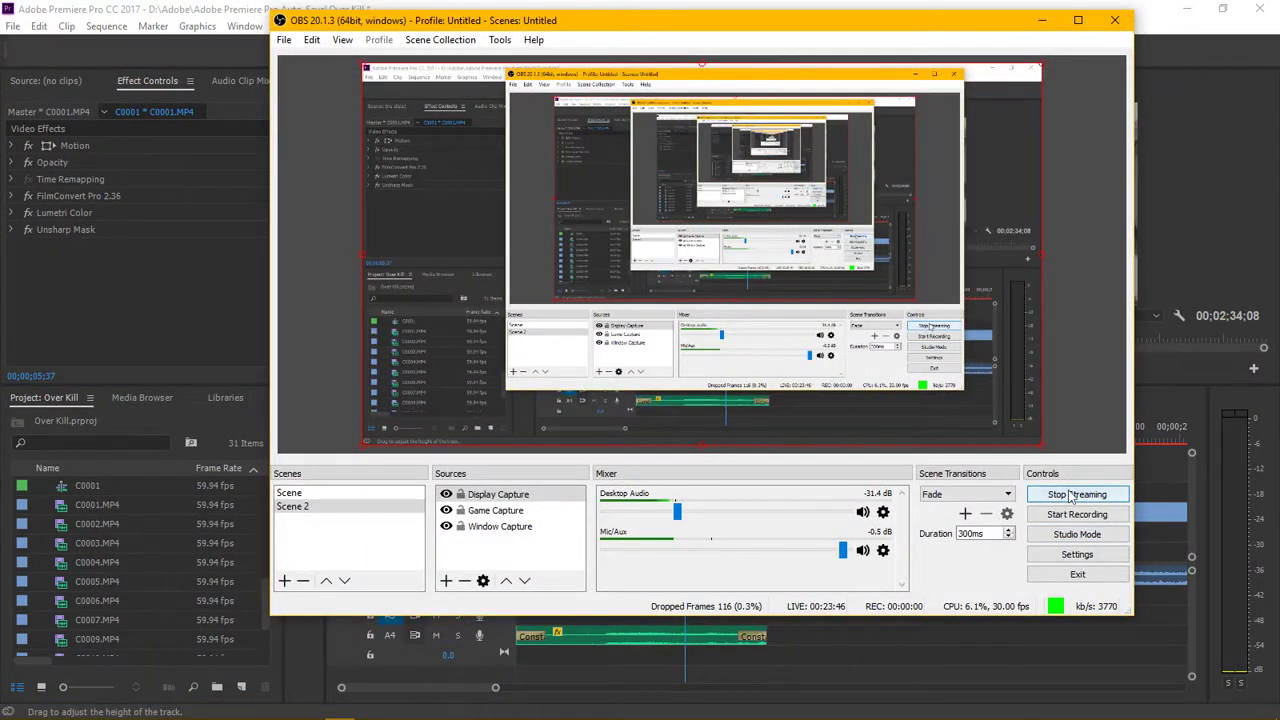